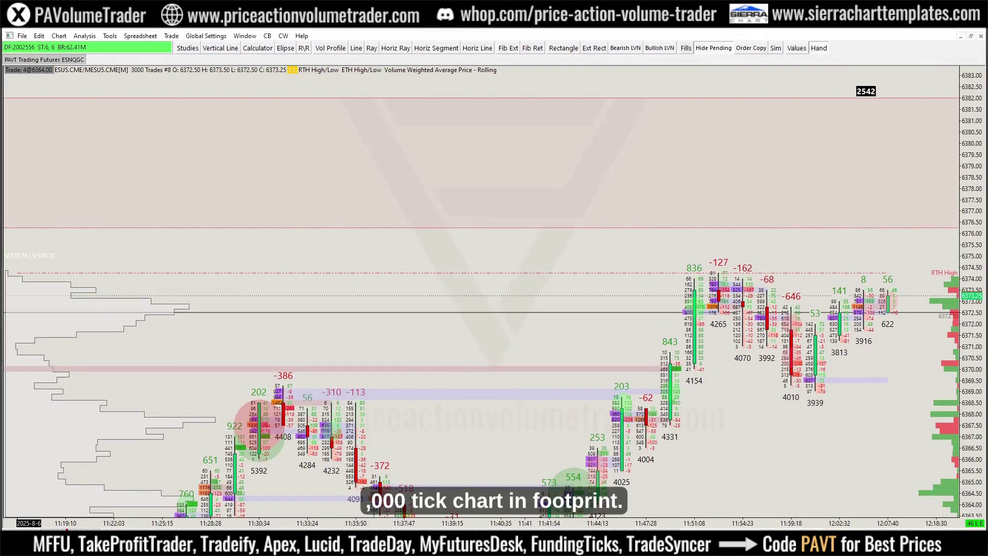
View the 3000-trade candlestick chart and return to the footprint chart
key(ctrl+Tab)
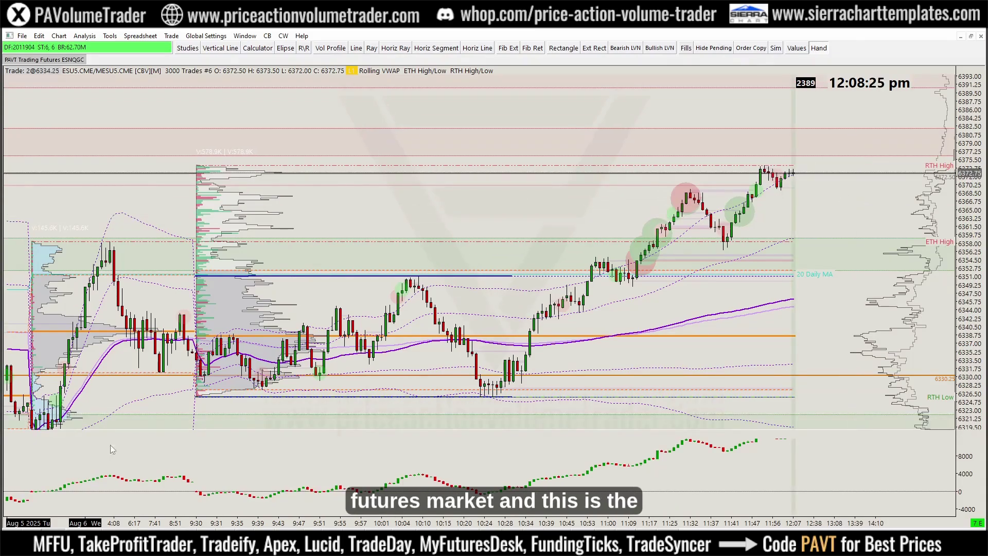
key(ctrl+Tab)
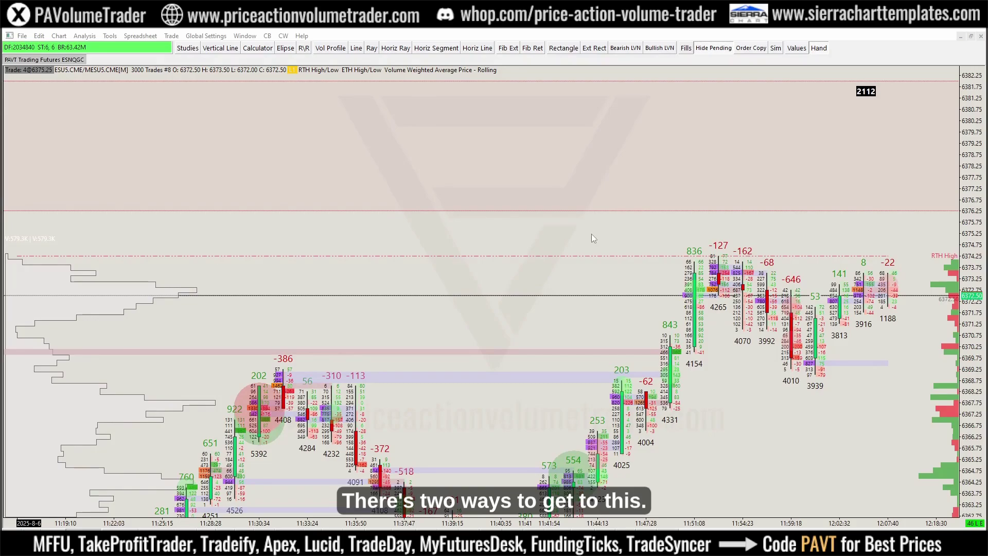
Check the footprint chart's Lock Fill Space option and test the lock by moving the chart sideways
right_click(591, 232)
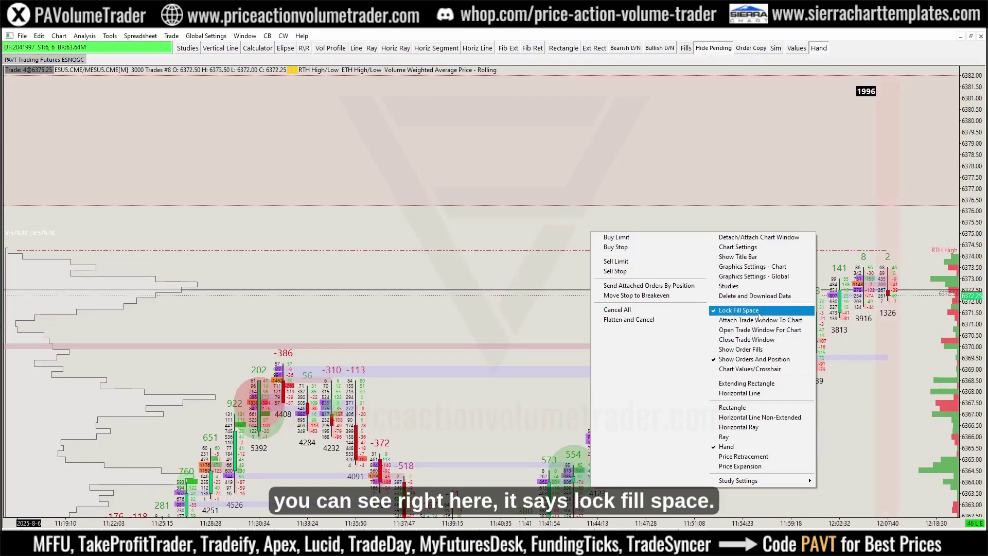
click(505, 228)
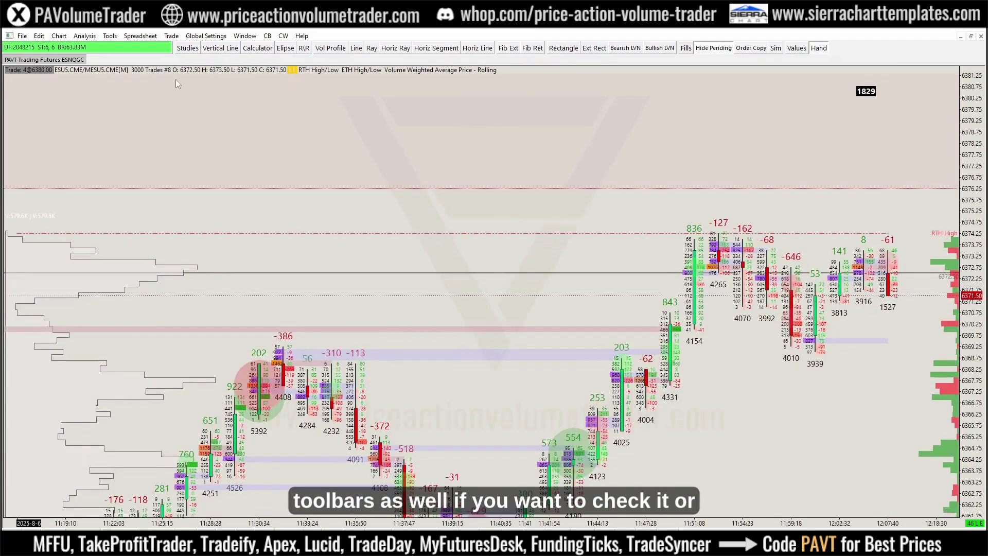
click(59, 37)
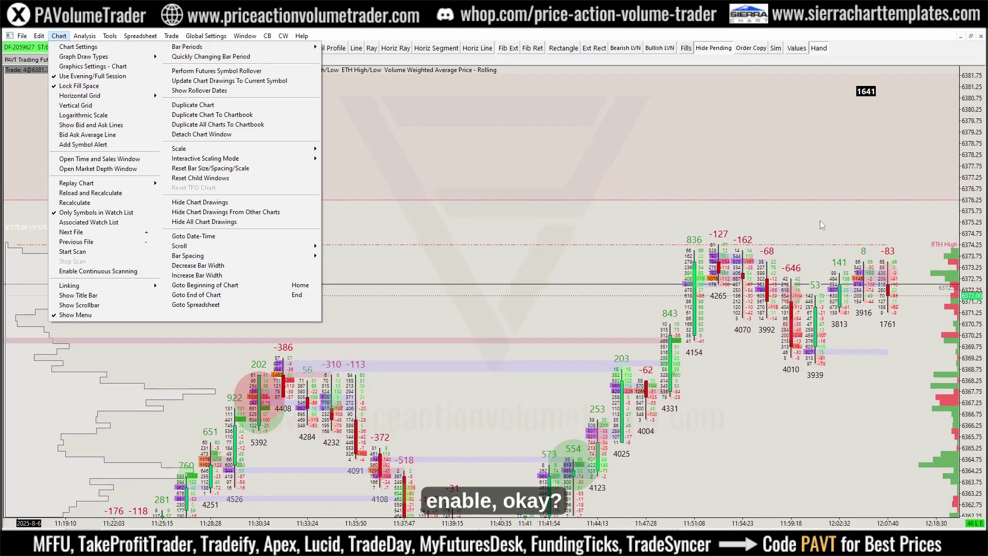
click(819, 218)
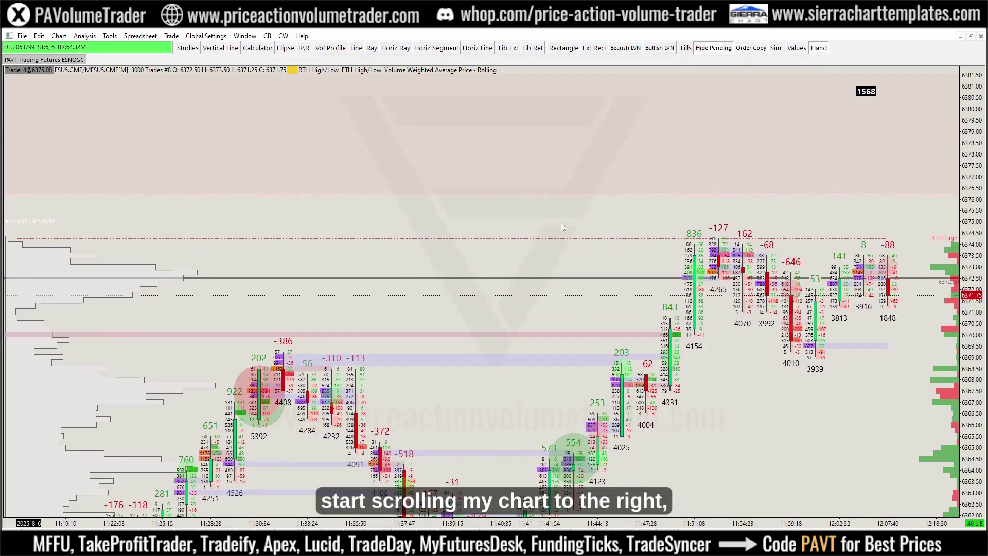
drag(573, 222, 489, 230)
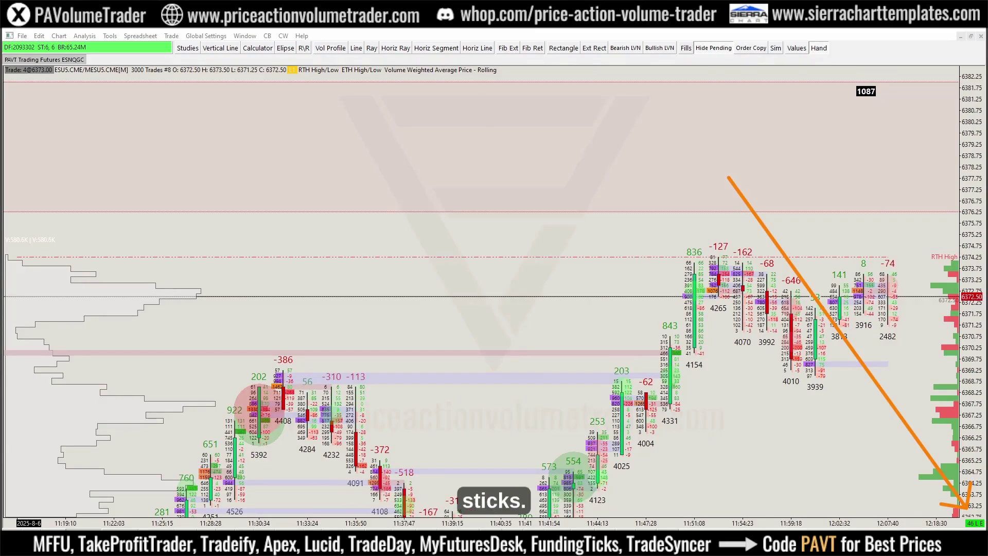
Widen and narrow the footprint chart's bar spacing to examine how the fill space number responds
scroll(676, 314, up, 3)
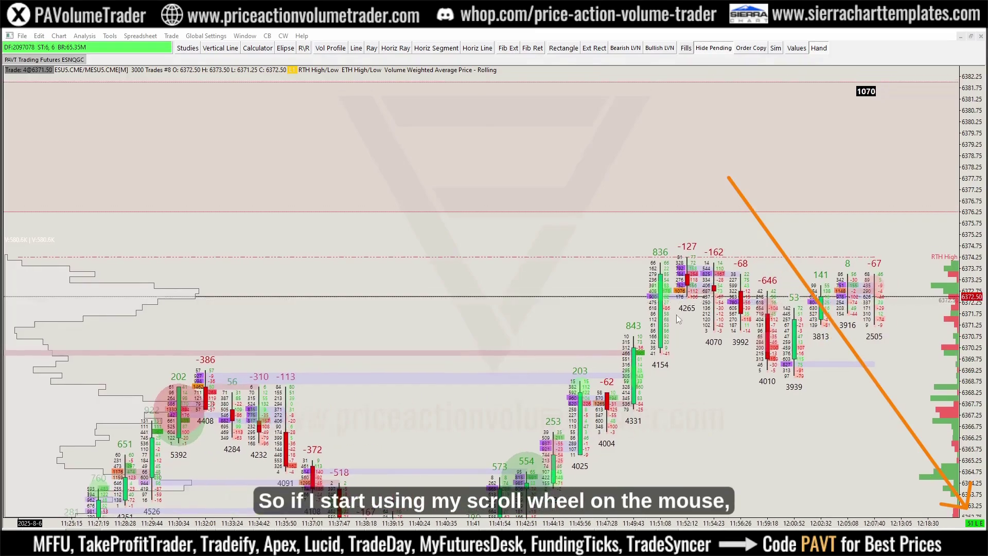
scroll(678, 317, up, 5)
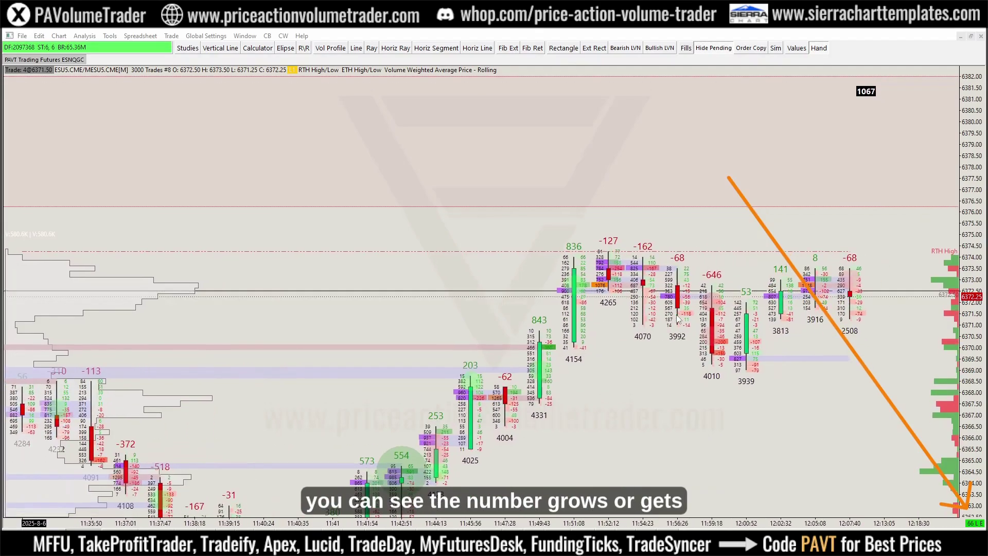
scroll(679, 319, down, 5)
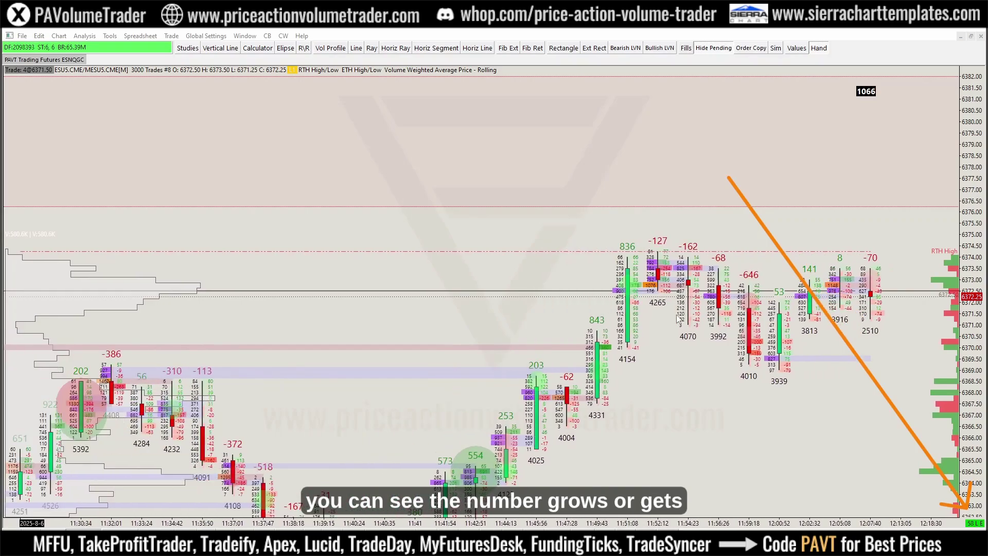
scroll(678, 319, down, 5)
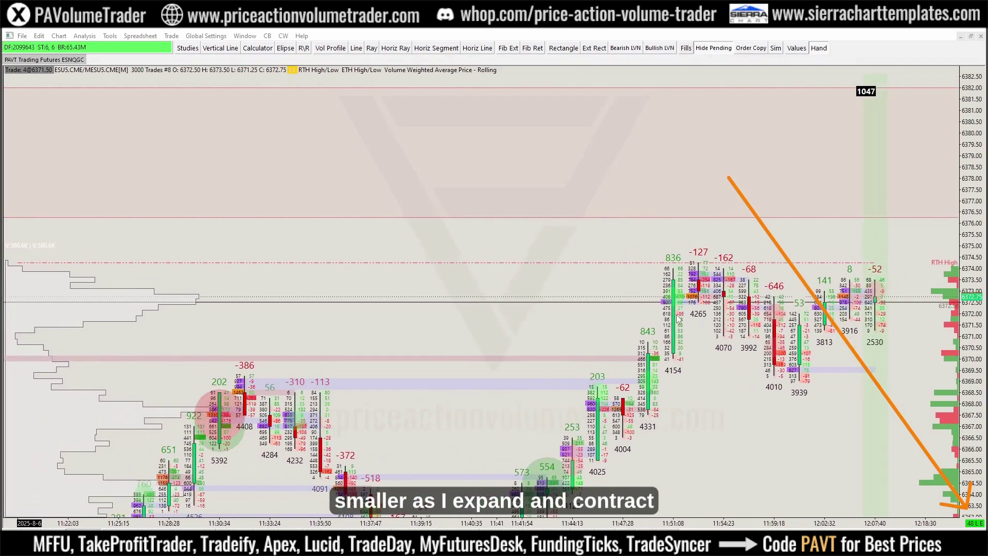
scroll(678, 318, down, 2)
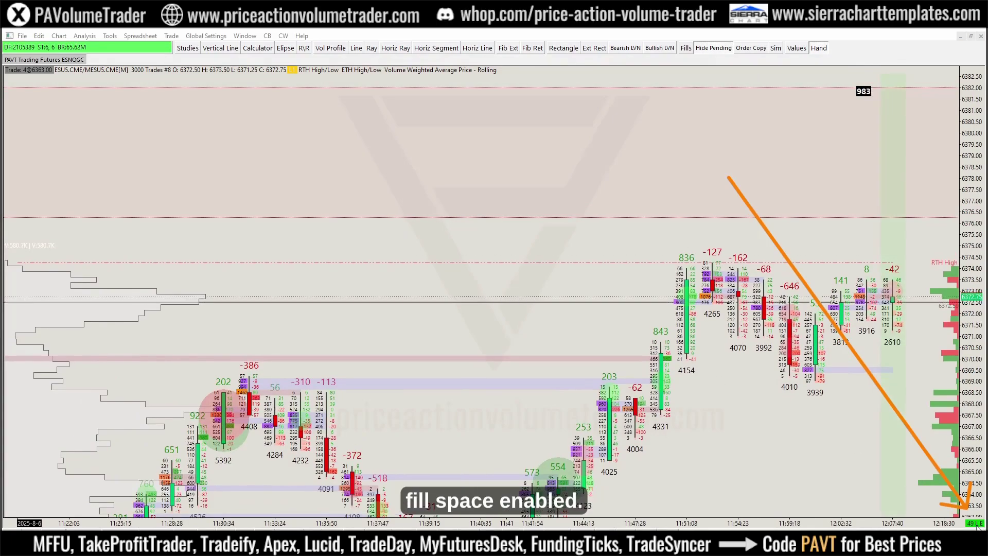
Turn Lock Fill Space off and back on for the footprint chart to compare the fill space indicator
right_click(625, 169)
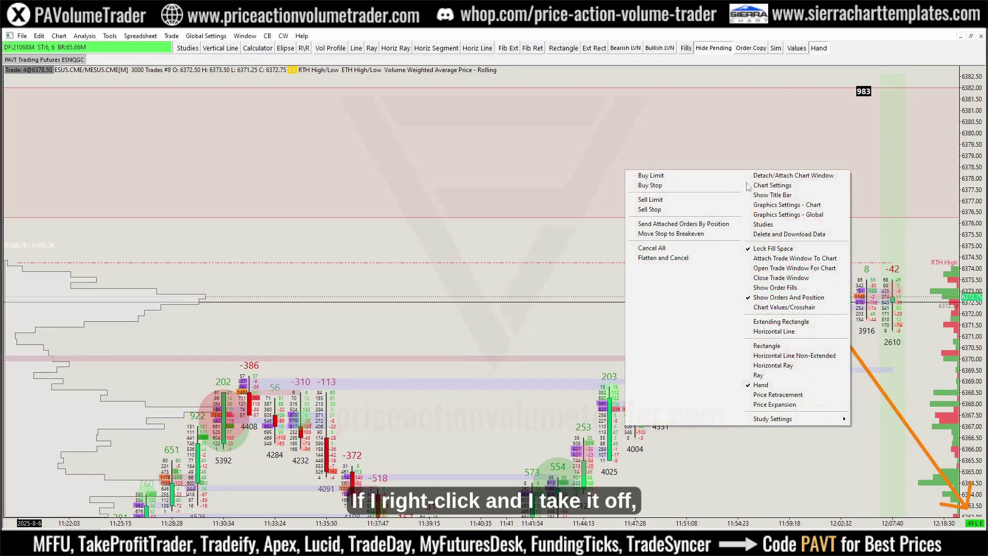
click(778, 249)
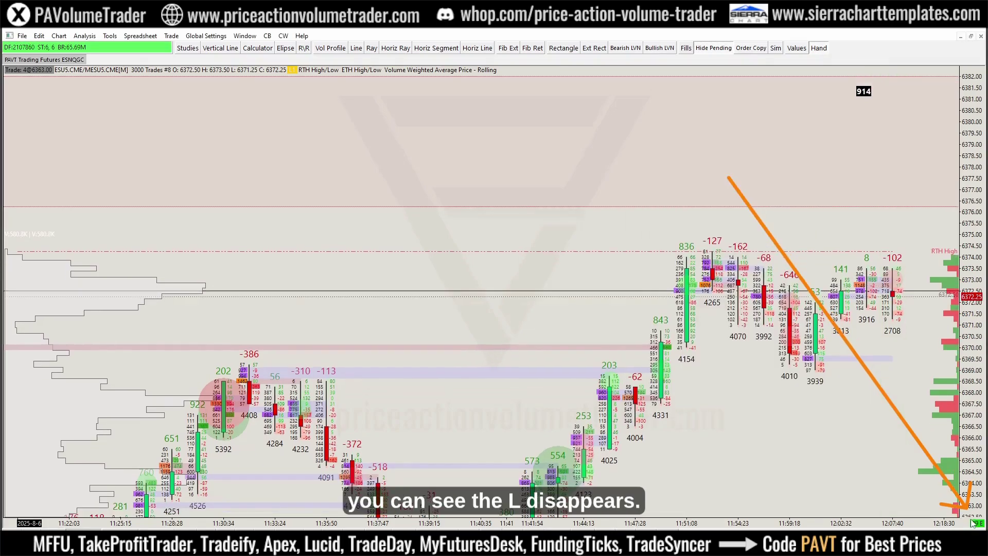
right_click(652, 186)
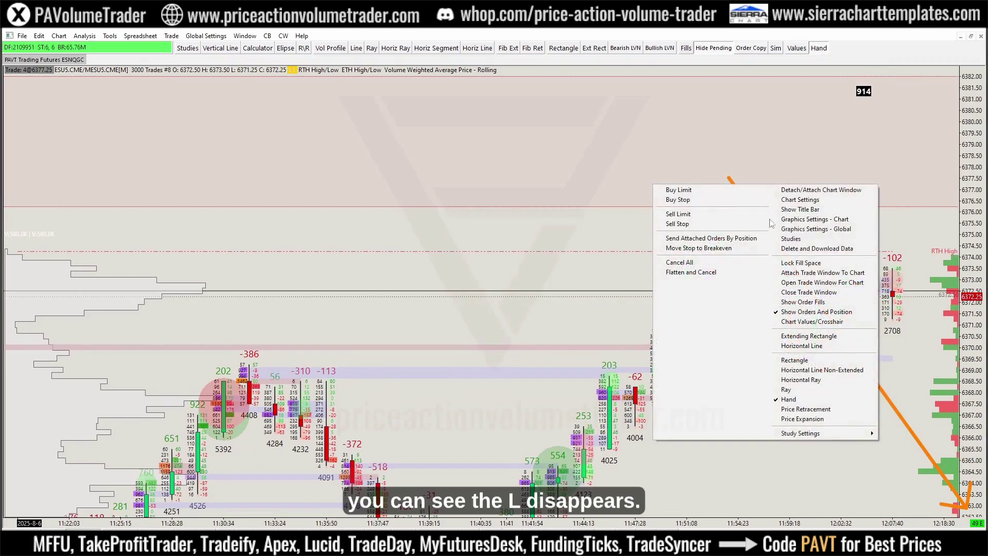
click(801, 264)
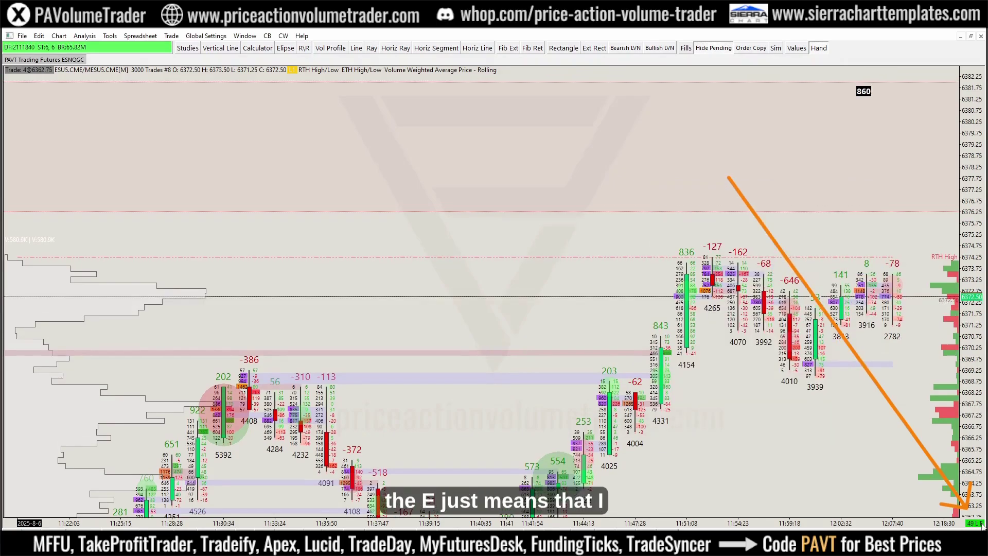
Check the Use Evening/Full Session option, and move the footprint chart to earlier bars and back to its latest bar
click(59, 36)
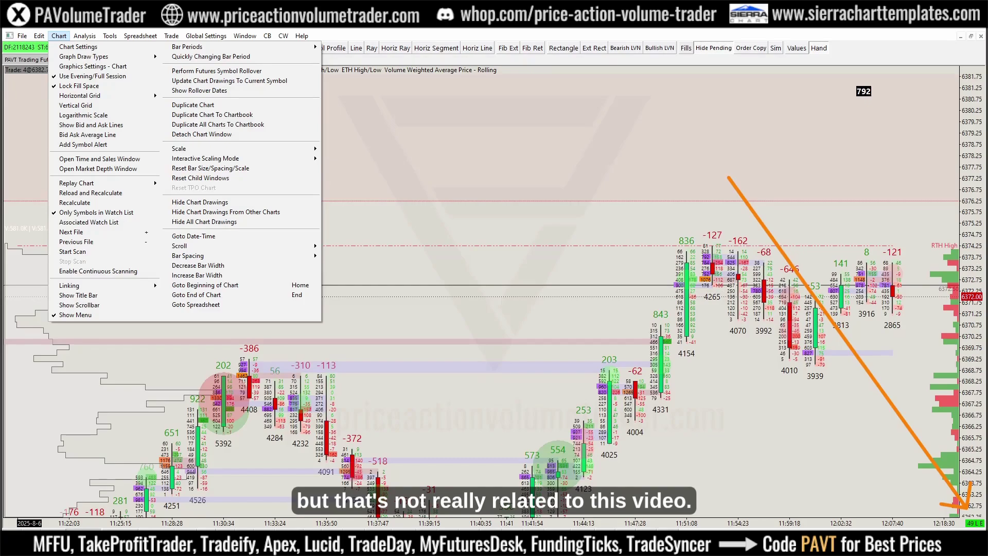
key(Escape)
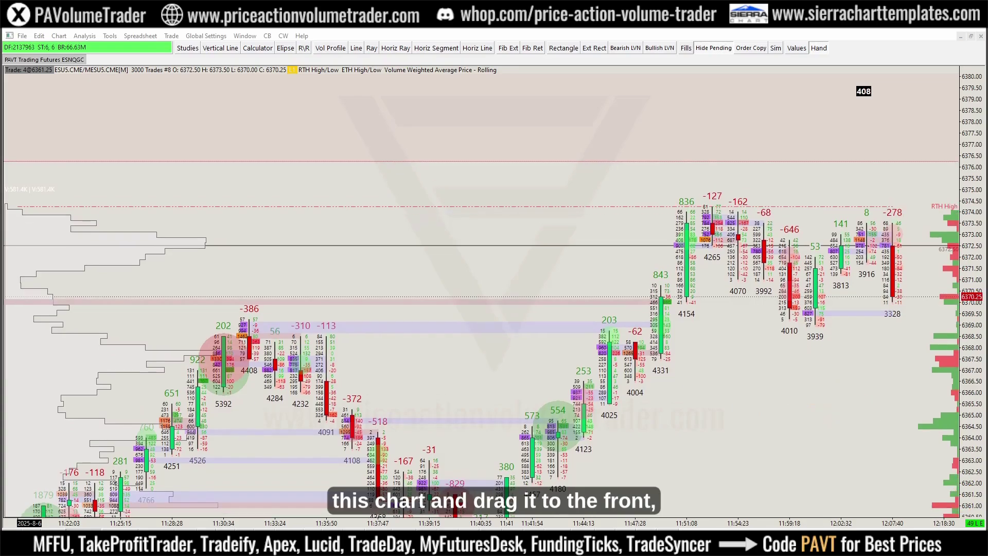
drag(636, 397, 842, 473)
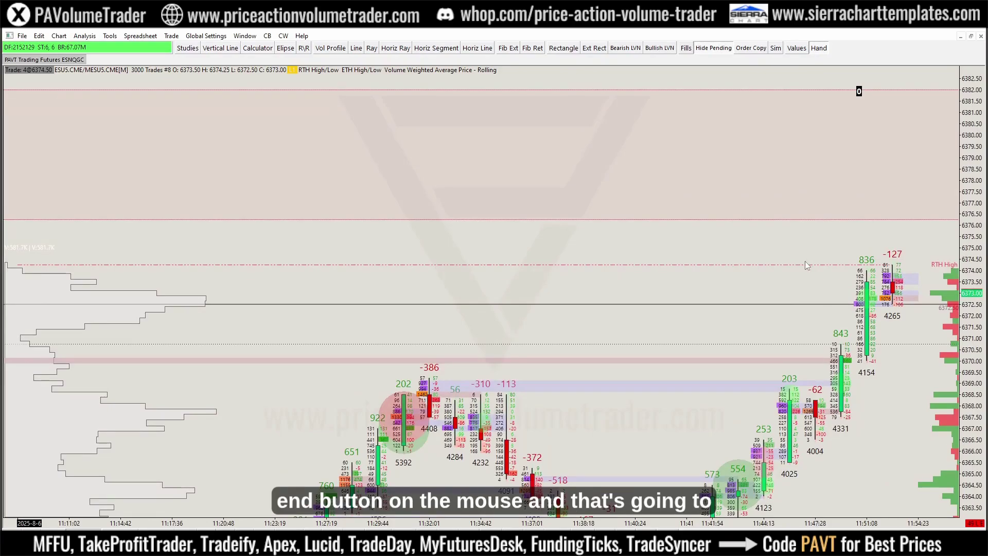
key(End)
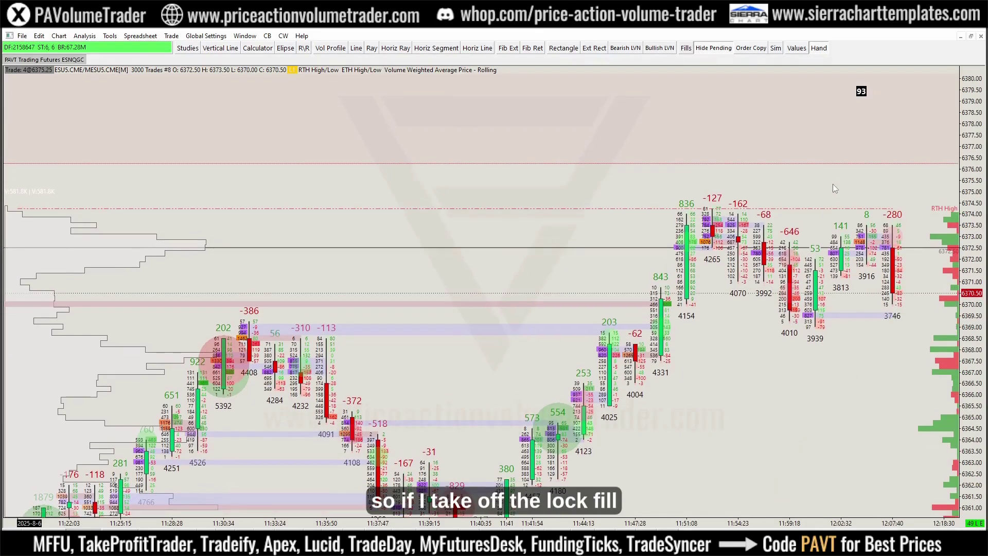
Unlock the footprint chart's fill space, enlarge the empty area after the latest bar, and turn Lock Fill Space back on
right_click(833, 184)
click(921, 264)
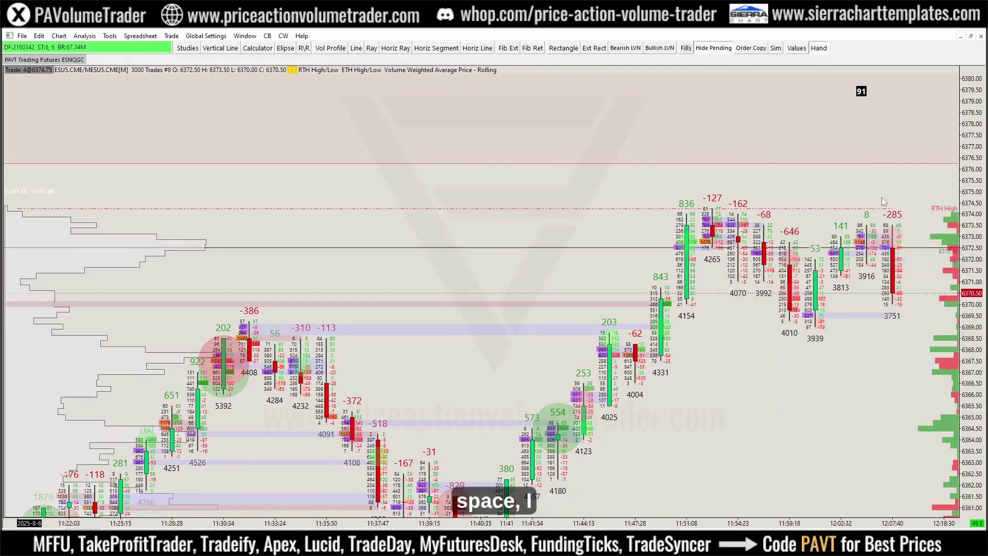
mouse_move(628, 191)
mouse_down()
mouse_move(609, 194)
mouse_move(761, 195)
mouse_move(563, 195)
mouse_move(948, 197)
mouse_move(620, 183)
mouse_up()
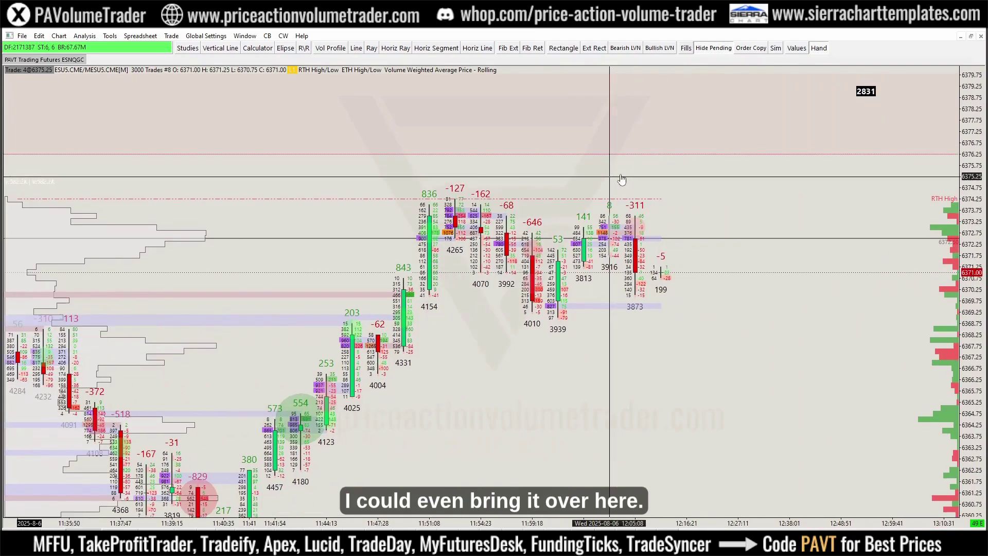
right_click(722, 180)
click(864, 261)
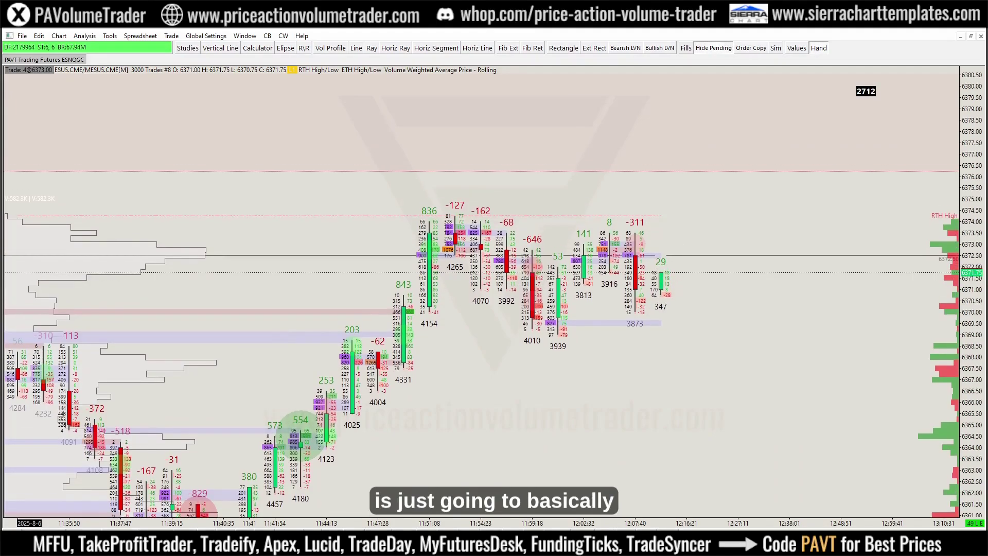
Move the footprint chart sideways to test its enlarged, locked fill space
mouse_move(671, 143)
mouse_down()
mouse_move(688, 296)
mouse_move(676, 446)
mouse_up()
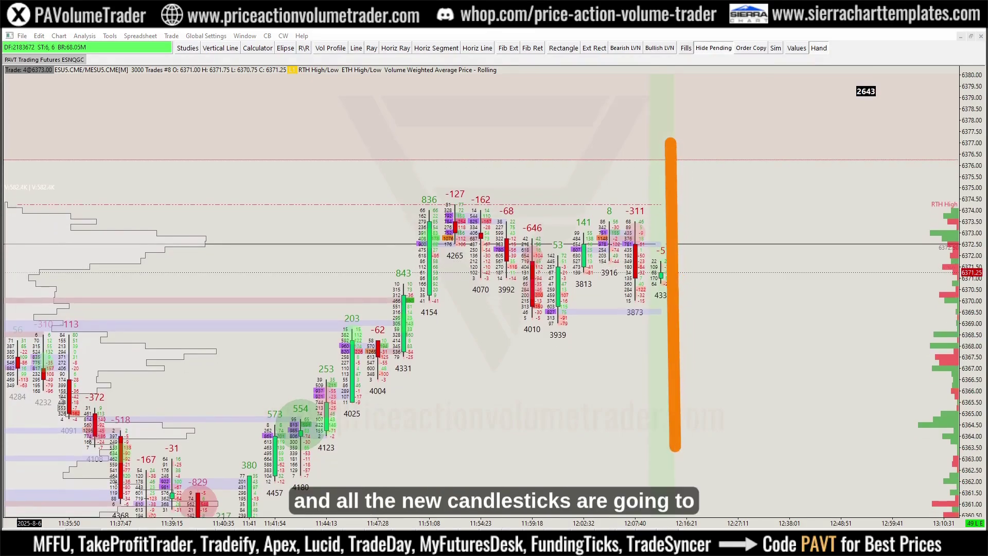
mouse_move(658, 182)
mouse_down()
mouse_move(541, 184)
mouse_move(545, 171)
mouse_move(551, 194)
mouse_up()
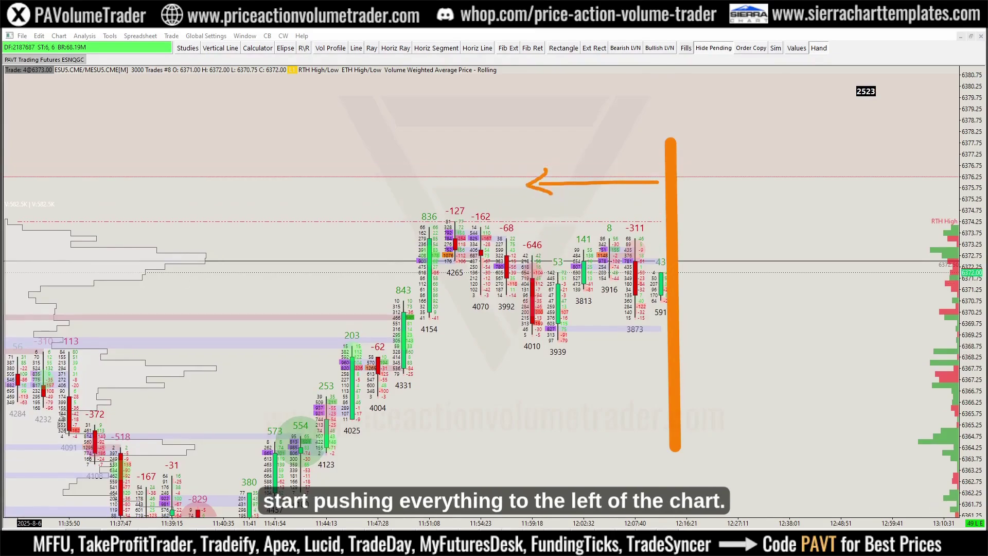
key(Escape)
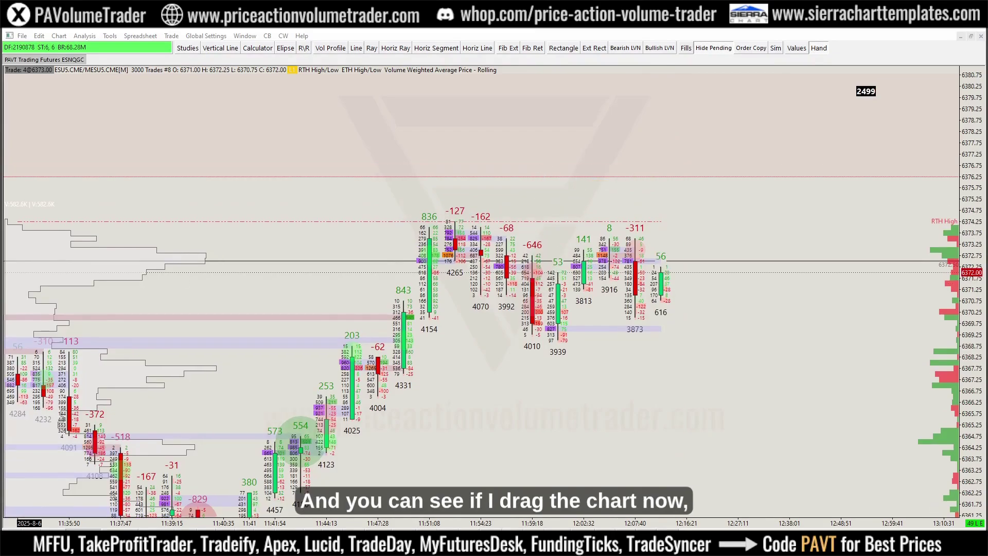
drag(288, 204, 267, 231)
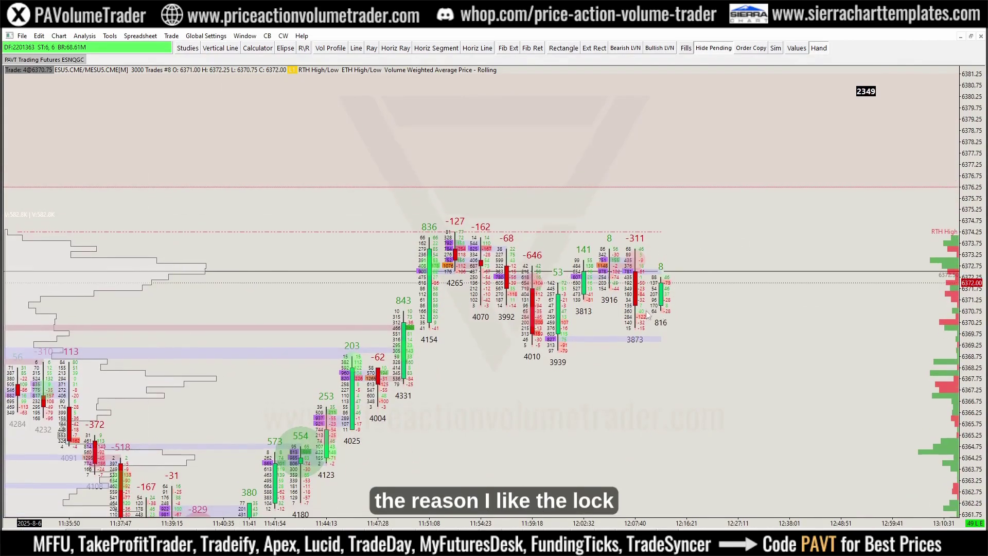
Unlock the footprint chart's fill space, shrink it so the latest bar sits near the price scale, and enable Lock Fill Space again
right_click(639, 211)
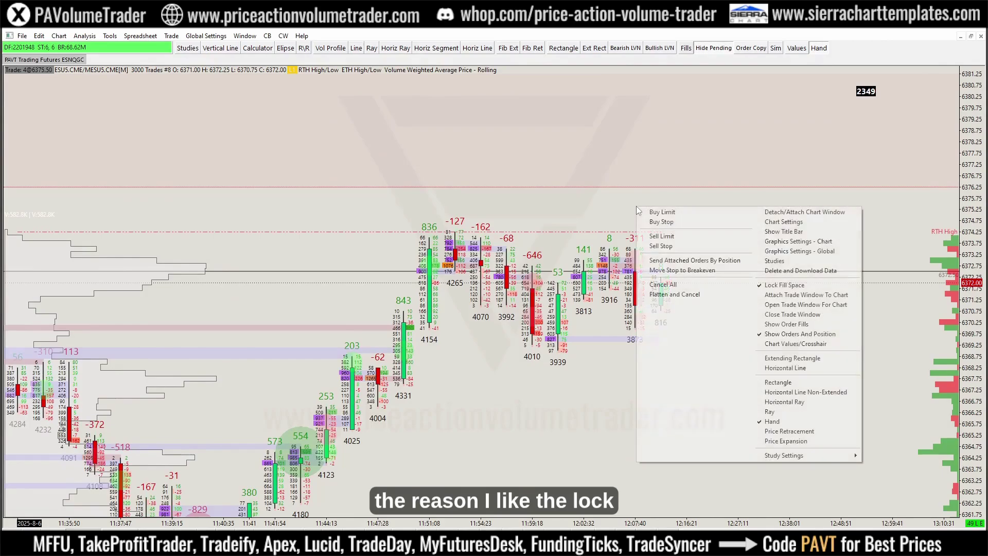
click(785, 284)
drag(576, 212, 824, 221)
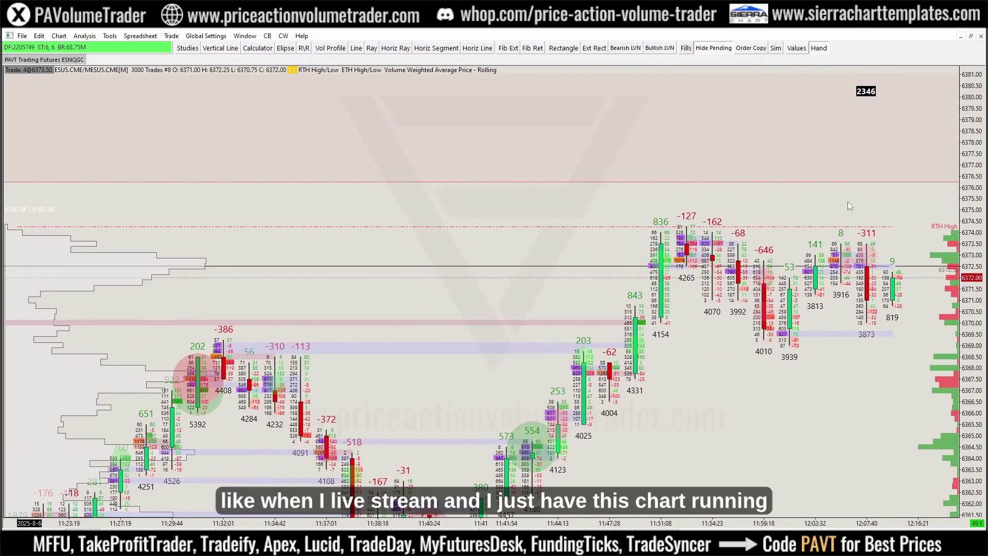
right_click(817, 198)
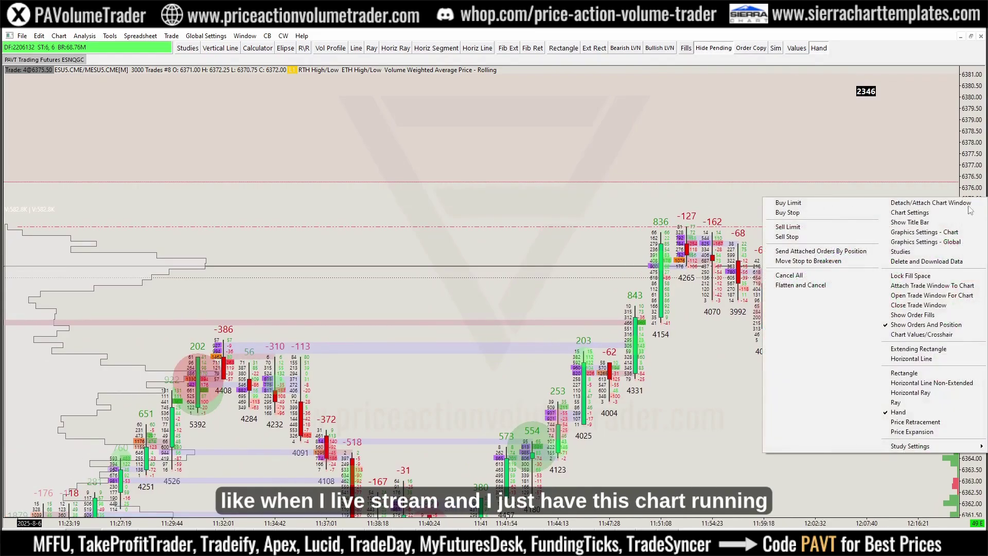
click(938, 273)
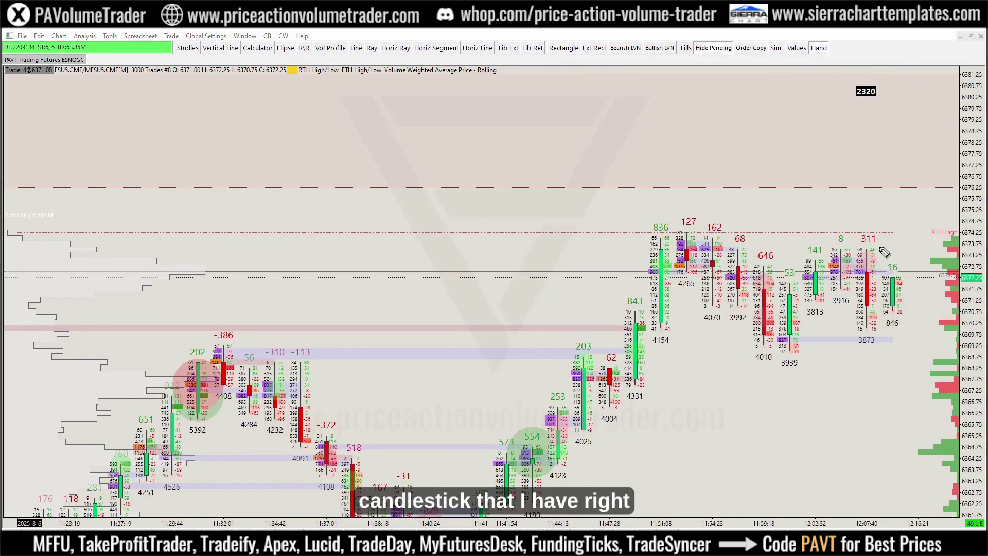
drag(884, 252, 893, 246)
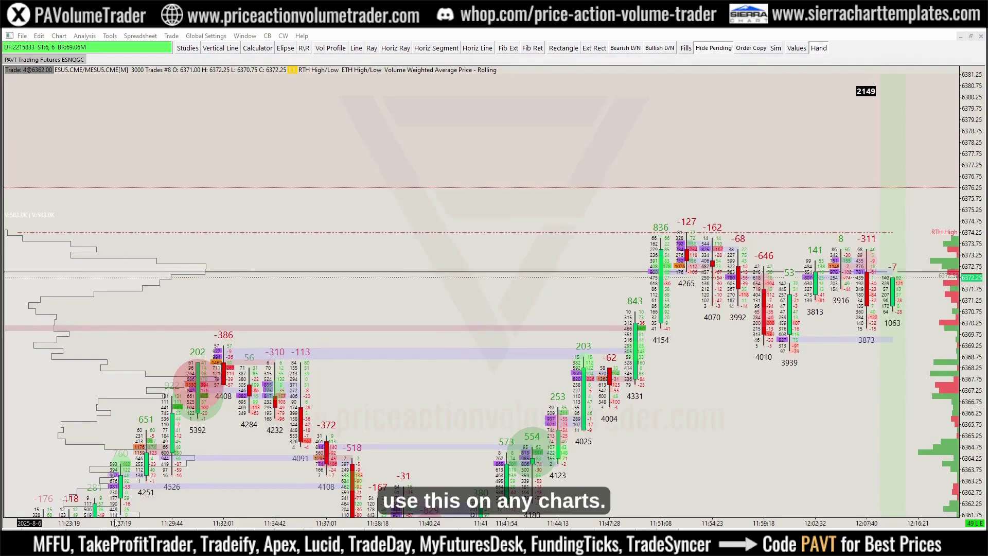
On the candlestick chart, reduce the empty area after the latest bar, enable Lock Fill Space, and test the lock
key(ctrl+Tab)
drag(576, 200, 786, 208)
drag(662, 206, 412, 227)
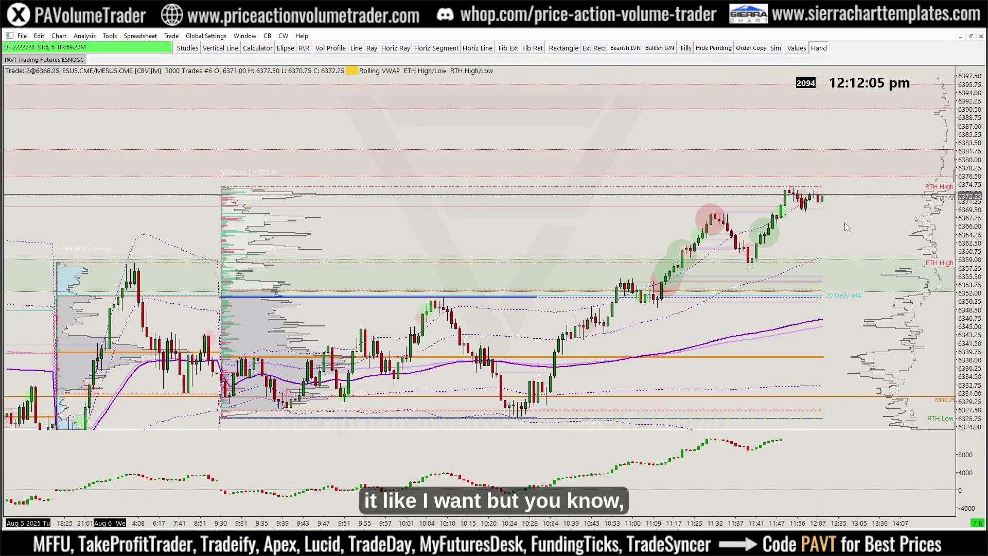
right_click(845, 223)
click(911, 301)
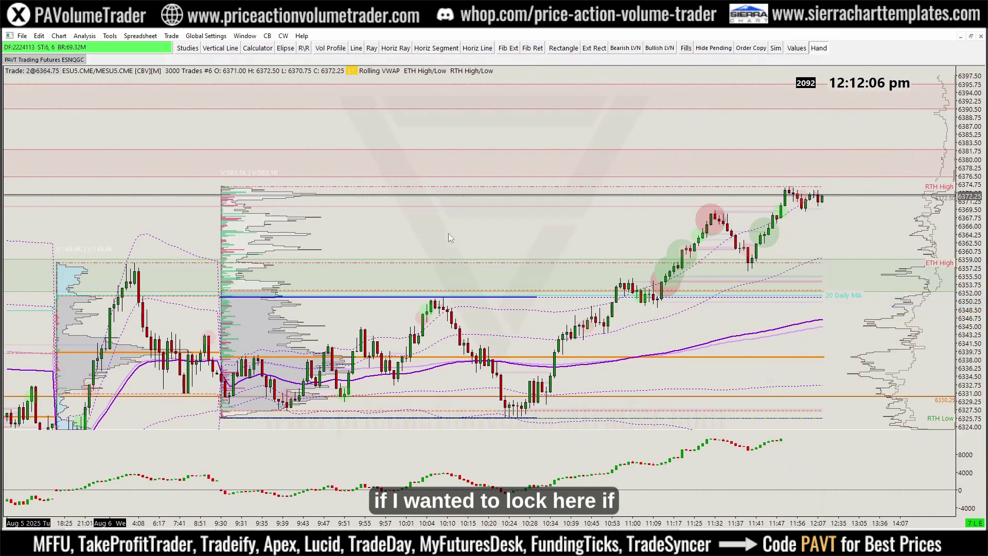
drag(399, 235, 288, 232)
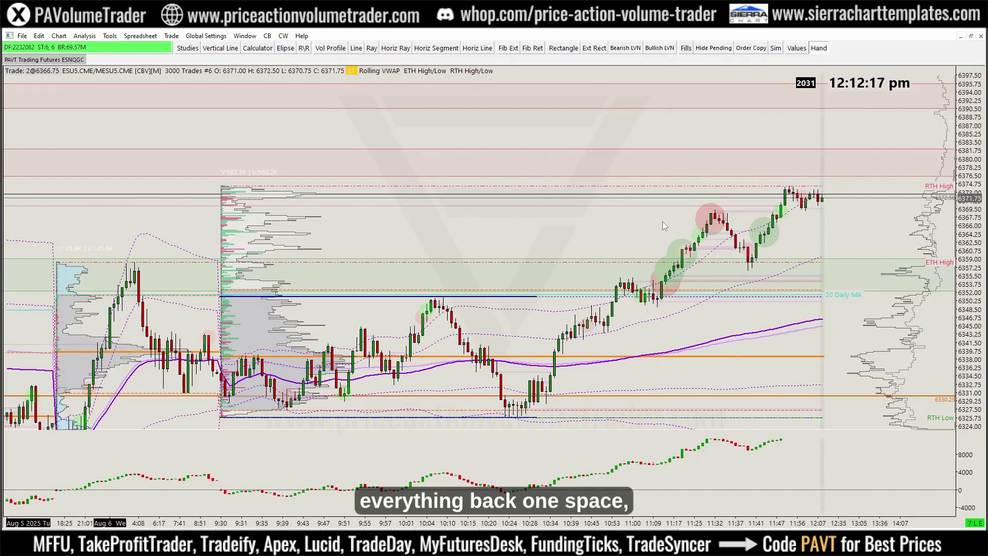
Turn off Lock Fill Space on the candlestick chart and slightly reduce the empty area after its latest bar
right_click(638, 245)
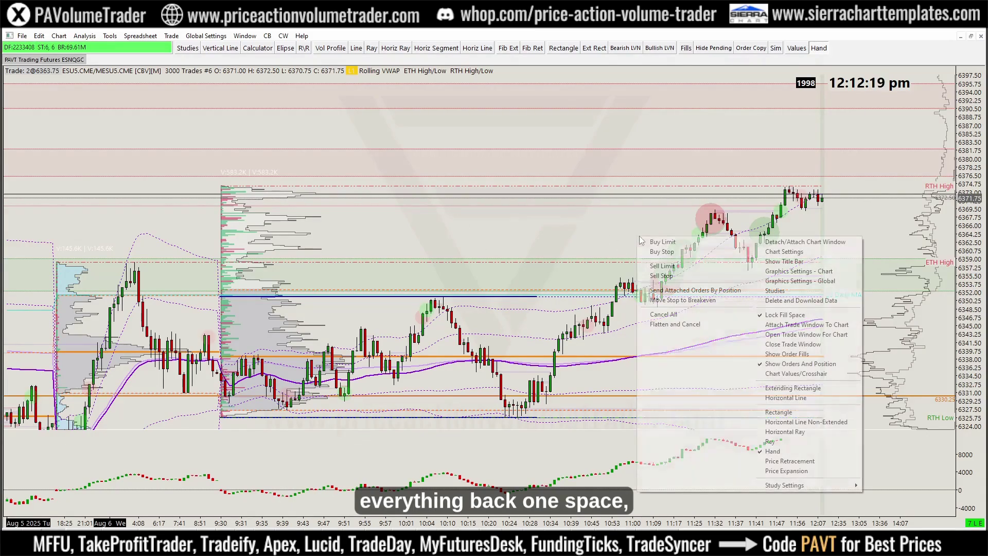
click(808, 318)
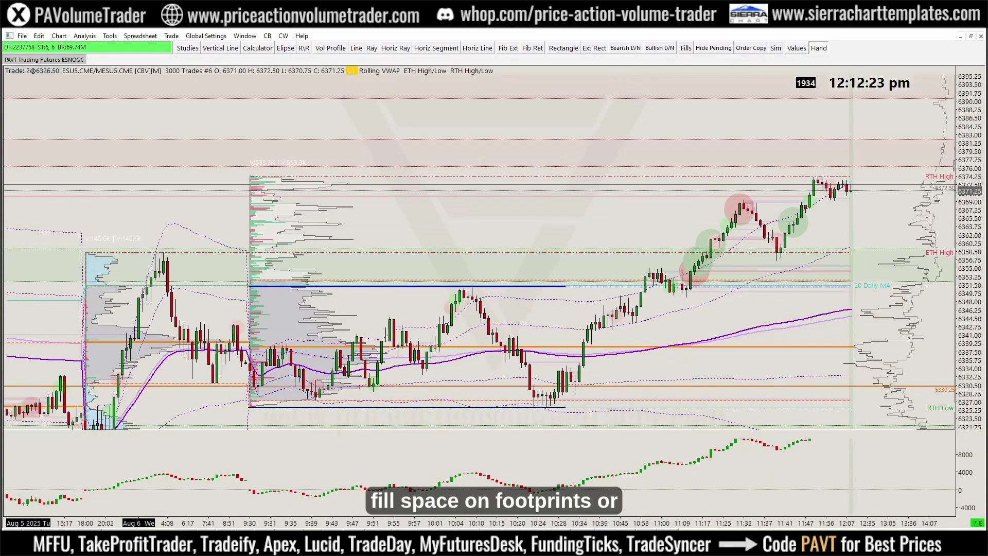
Switch to the heatmap chart and move it slightly to test how its fill space behaves
key(ctrl+Tab)
key(ctrl+Tab)
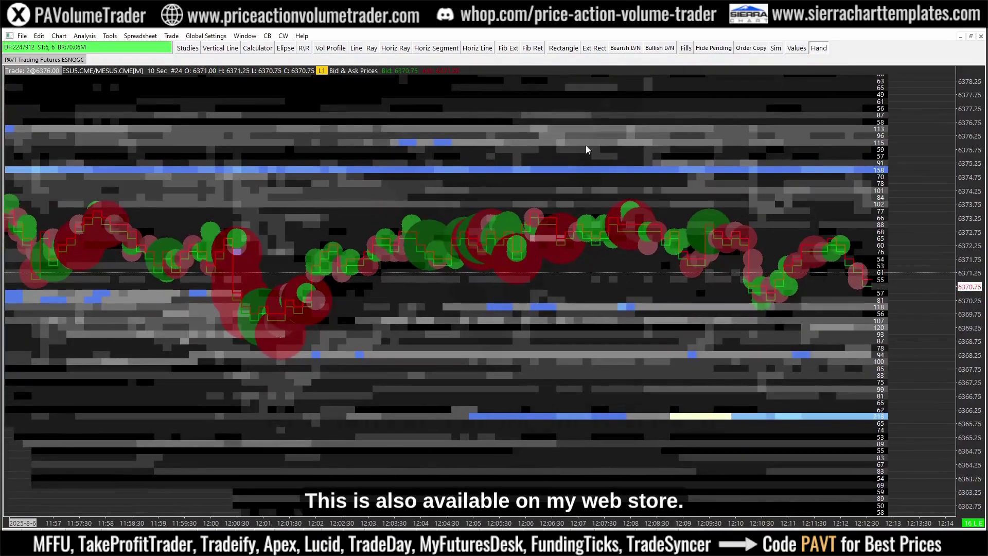
mouse_move(587, 149)
mouse_down()
mouse_move(809, 156)
mouse_move(575, 158)
mouse_up()
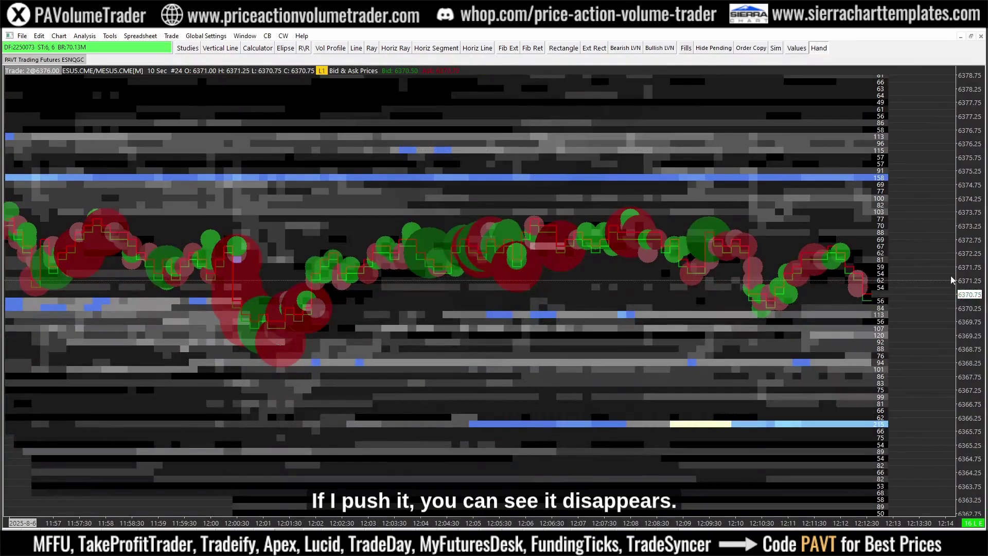
Return to the footprint chart, review the Constant Range value in its scale settings, and close them without changes
key(ctrl+Tab)
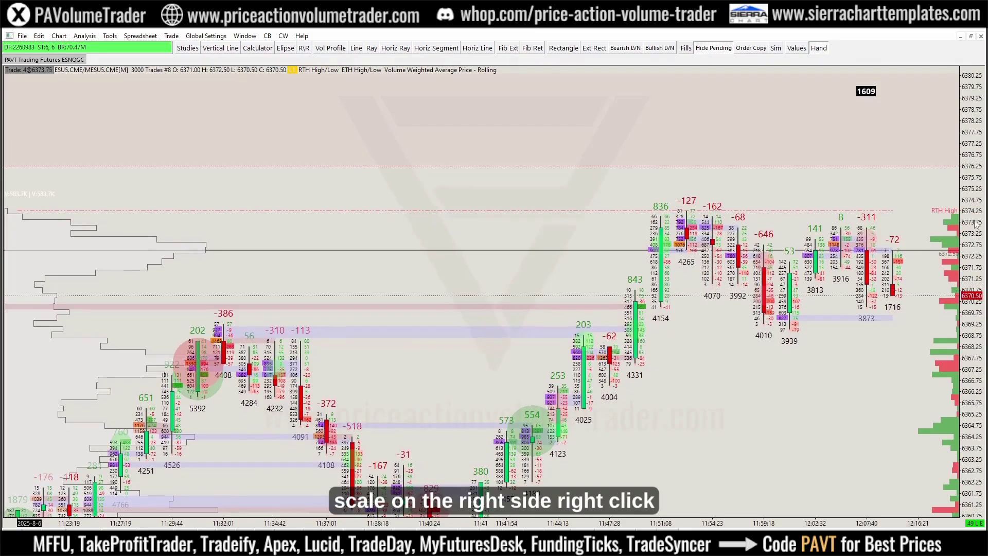
right_click(975, 227)
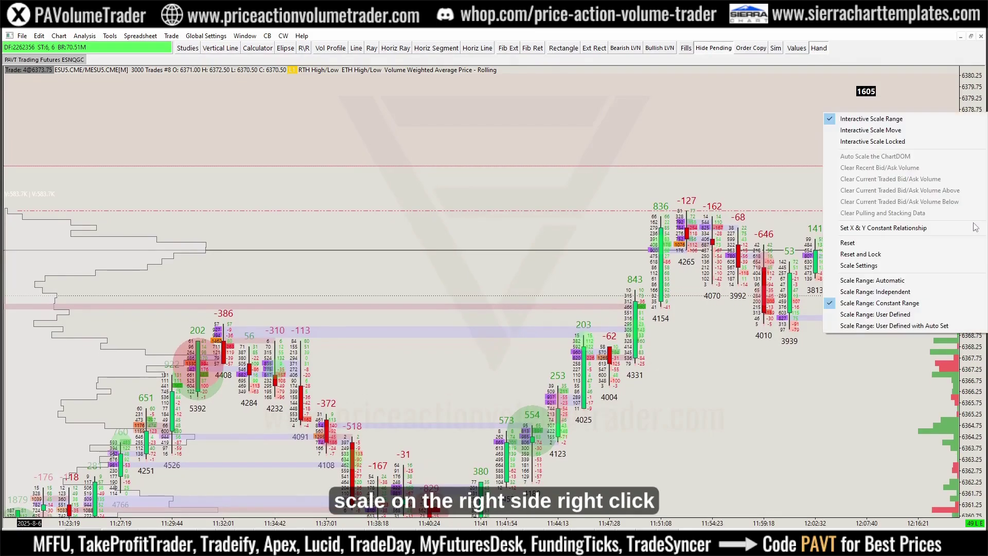
click(891, 268)
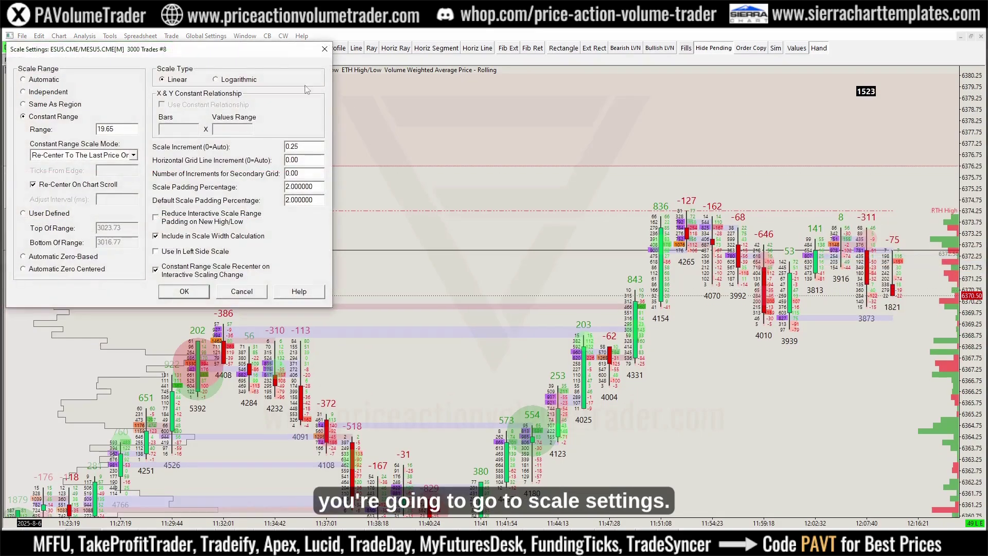
drag(279, 84, 465, 127)
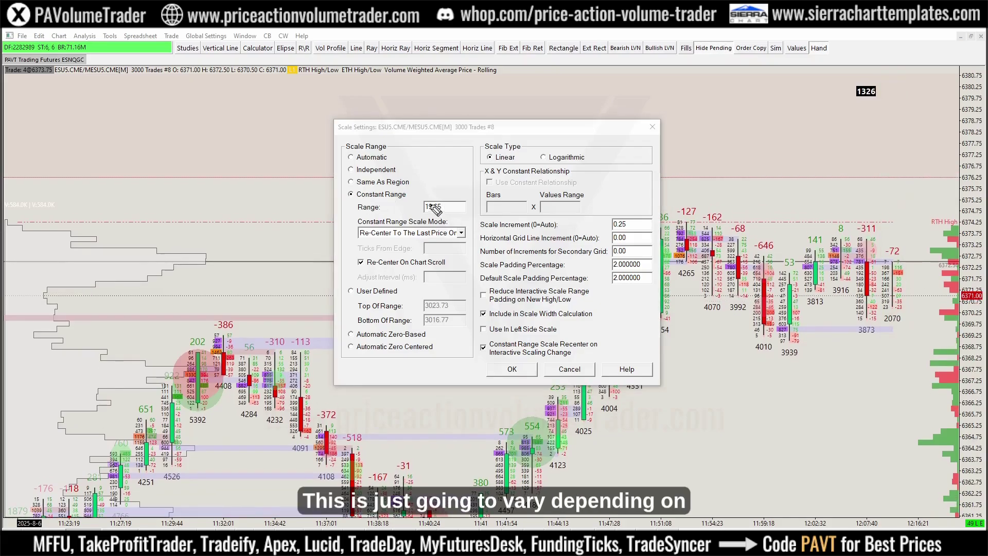
drag(461, 197, 441, 194)
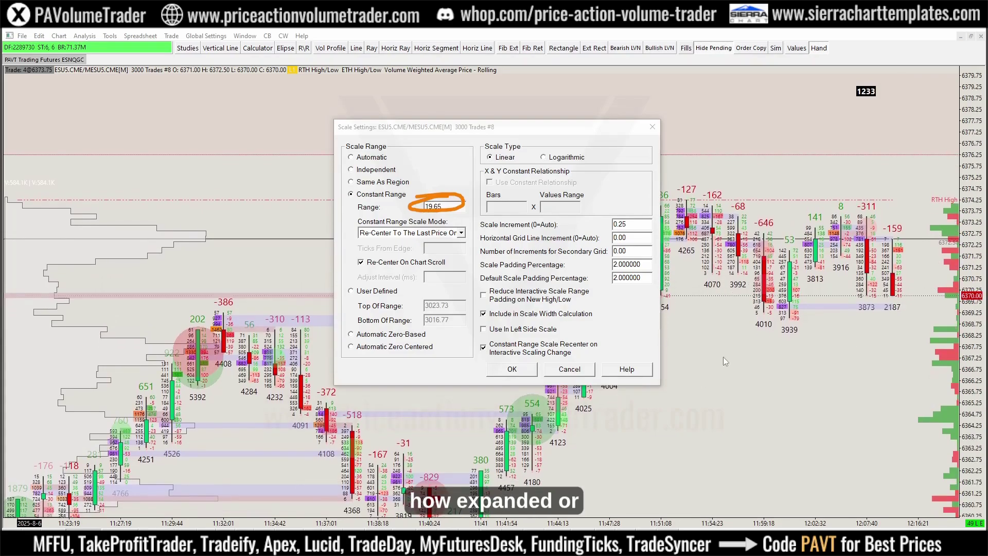
click(512, 369)
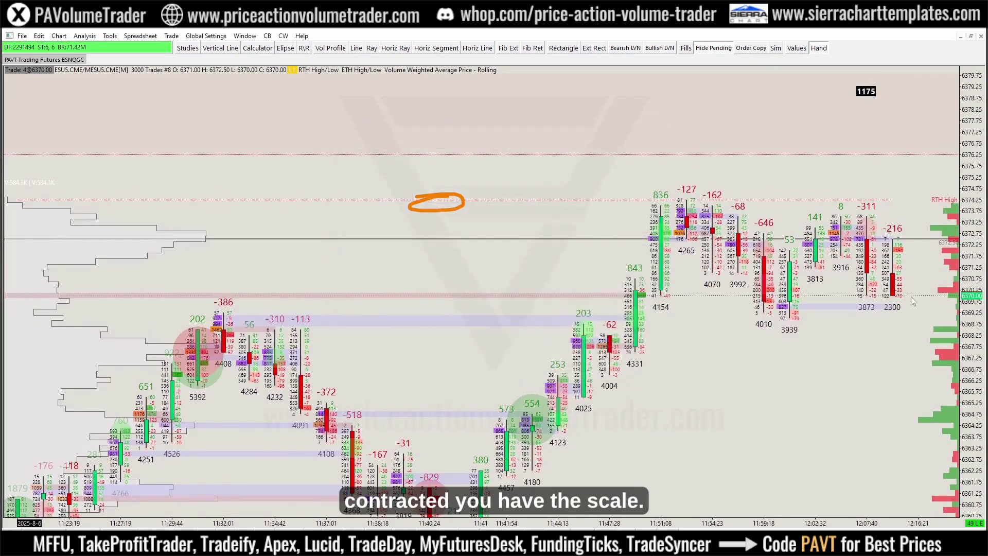
Try Interactive Scale Move on the footprint chart's price scale by shifting it vertically, then switch it to Interactive Scale Locked
right_click(971, 180)
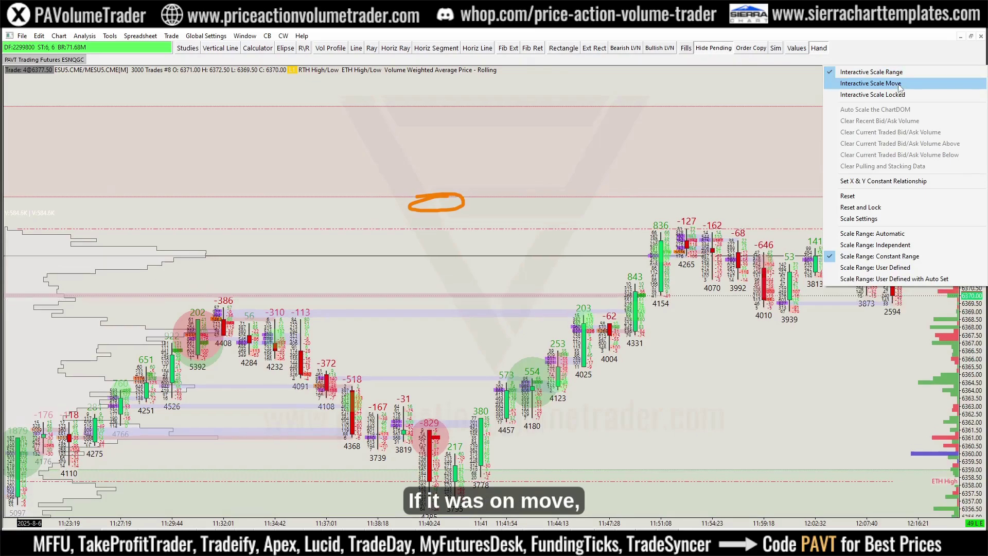
click(900, 85)
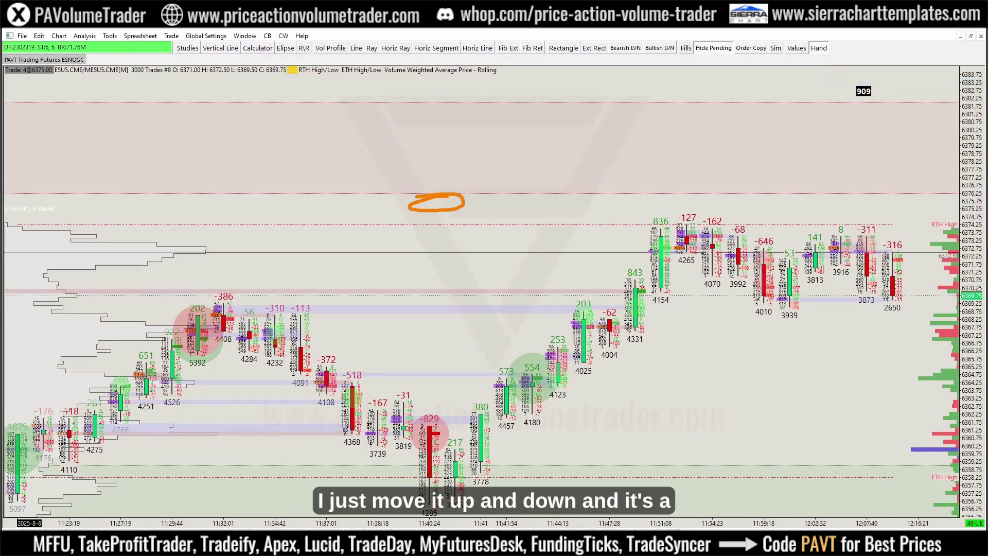
drag(970, 278, 975, 202)
right_click(974, 202)
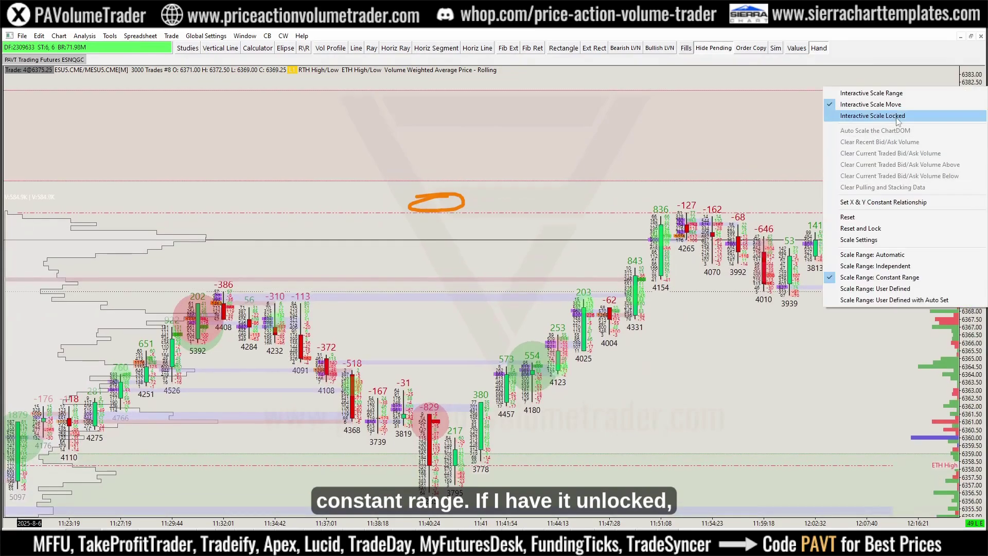
click(875, 115)
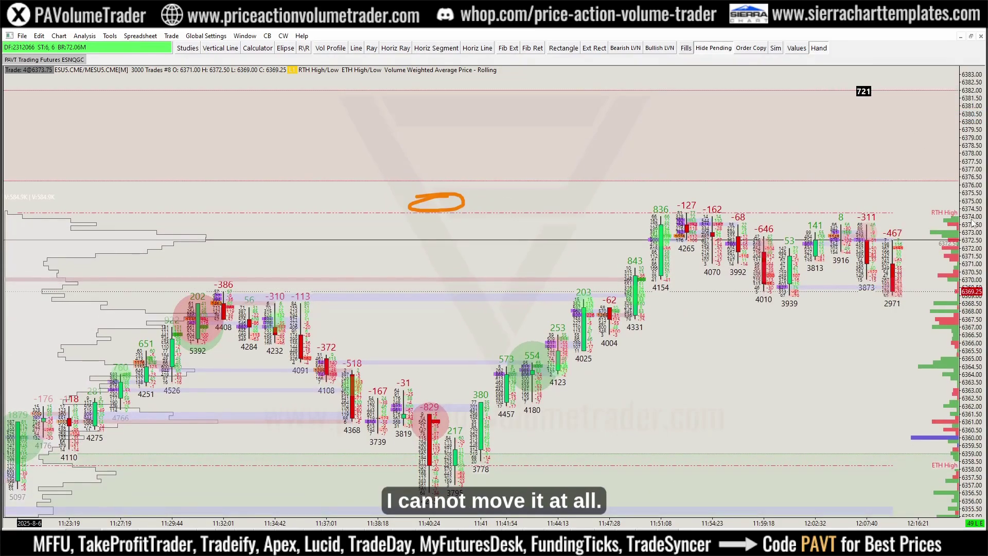
Set the footprint chart's price scale to Interactive Scale Range and stretch the scale vertically
right_click(974, 221)
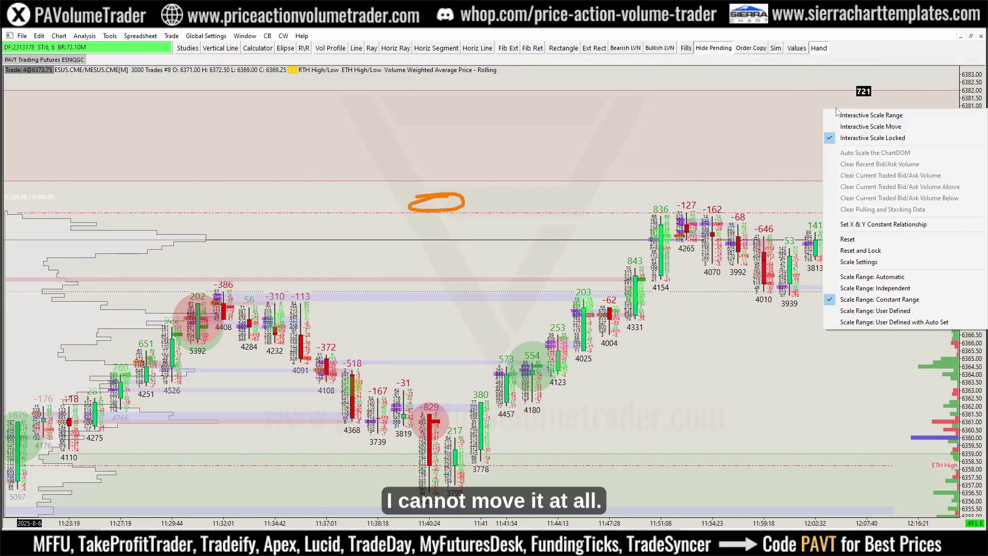
click(908, 123)
mouse_move(974, 205)
mouse_down()
mouse_move(980, 437)
mouse_move(979, 448)
mouse_move(976, 412)
mouse_move(970, 460)
mouse_move(974, 191)
mouse_up()
Open the footprint chart's scale settings and examine the Constant Range value and the available Constant Range Scale Mode options
right_click(975, 191)
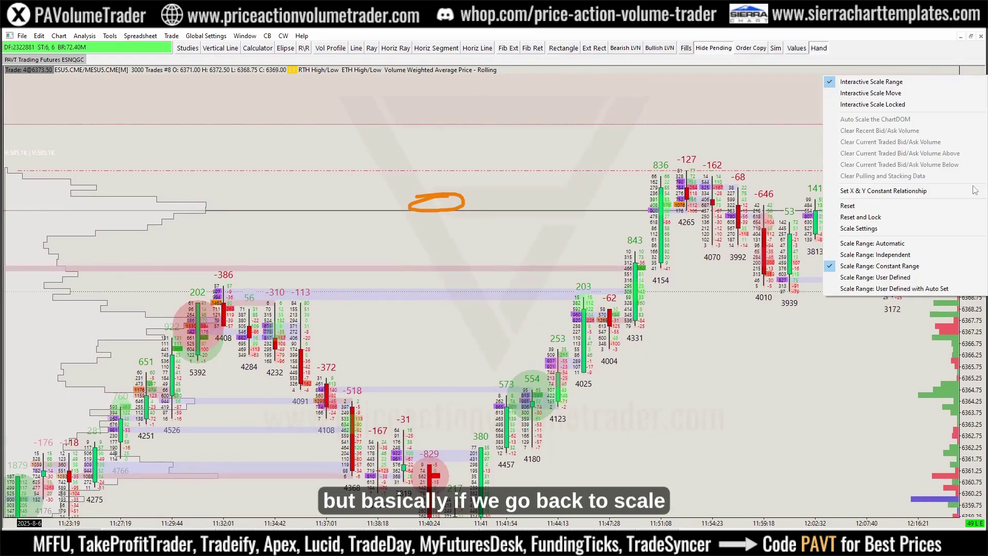
click(858, 228)
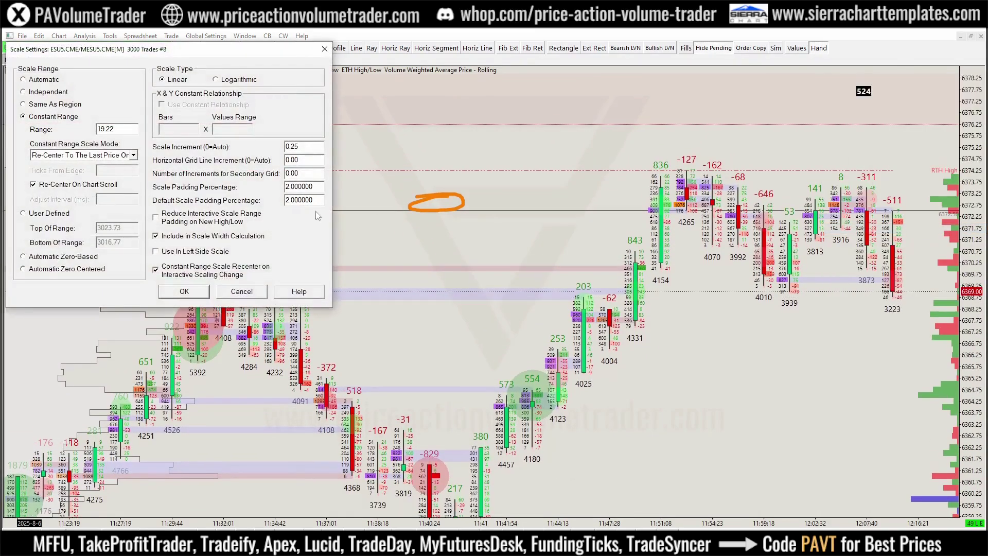
drag(156, 49, 490, 126)
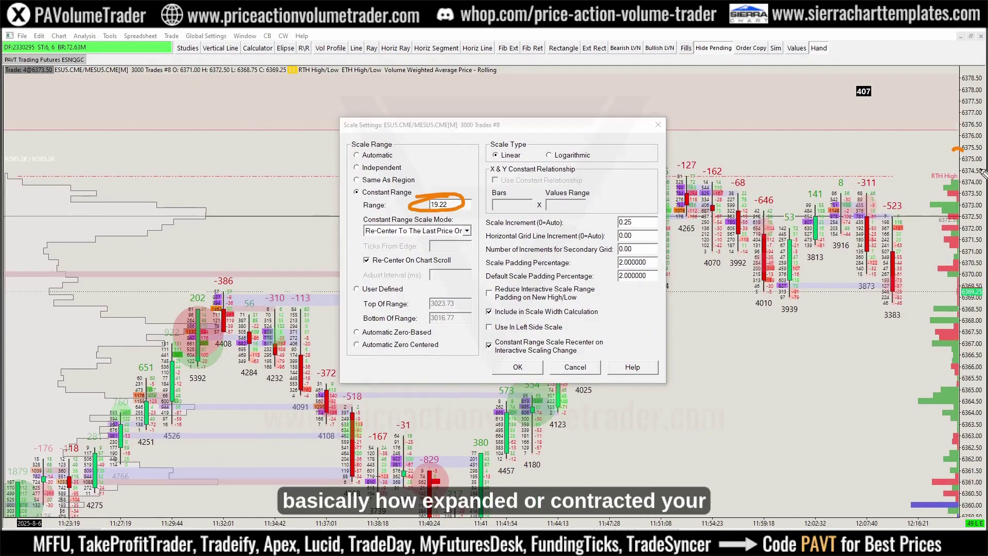
drag(963, 140, 960, 143)
key(Escape)
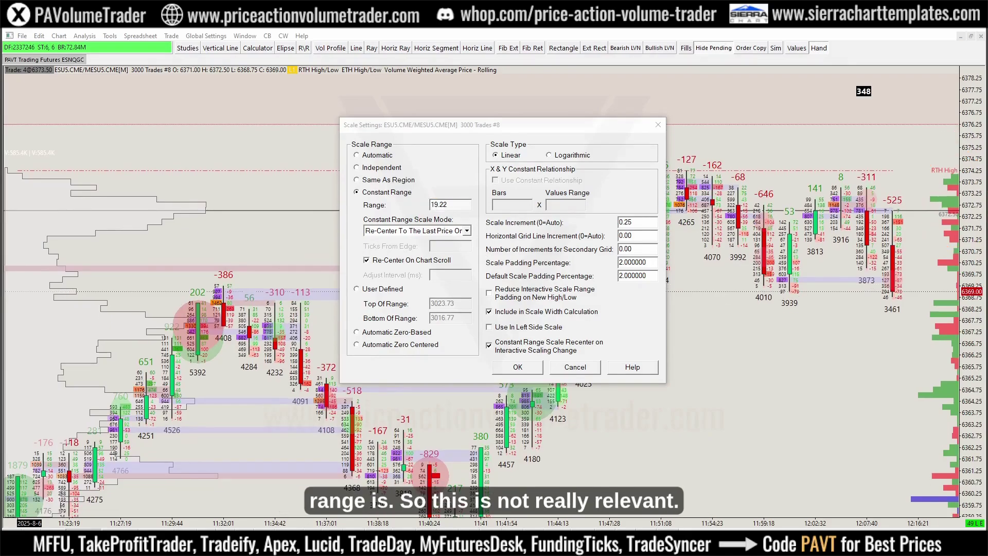
click(468, 231)
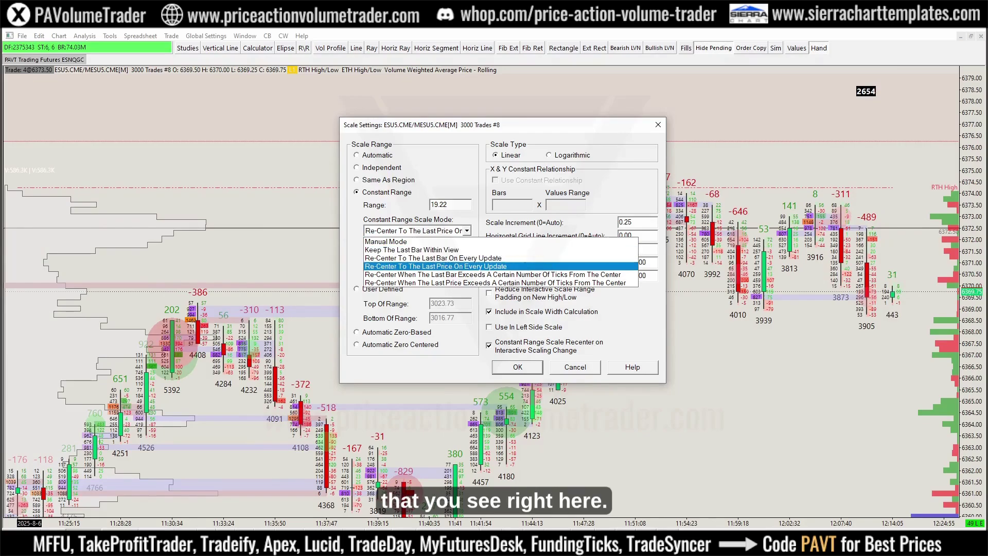
click(331, 263)
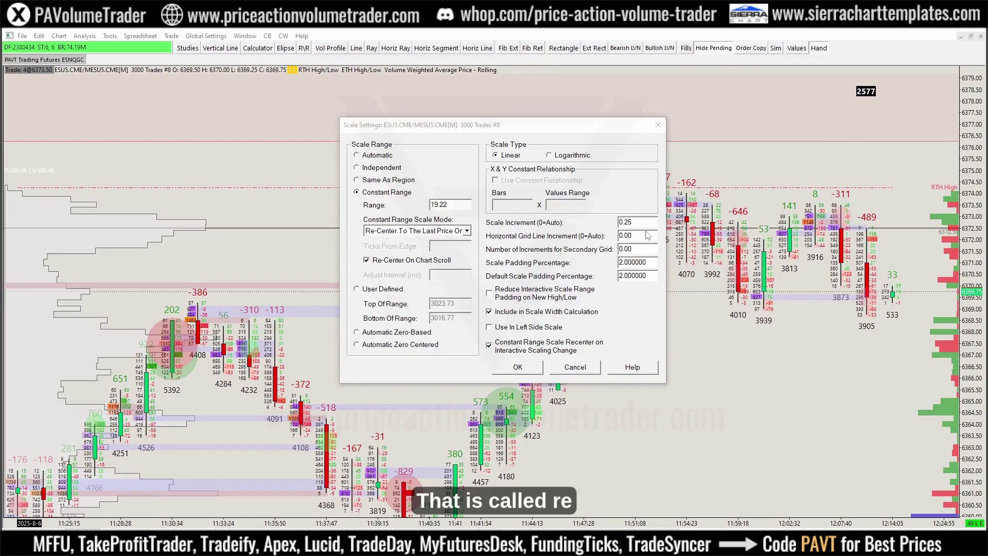
Apply Manual Mode as the Constant Range Scale Mode and test it by moving the footprint chart vertically and resetting its price scale
click(464, 232)
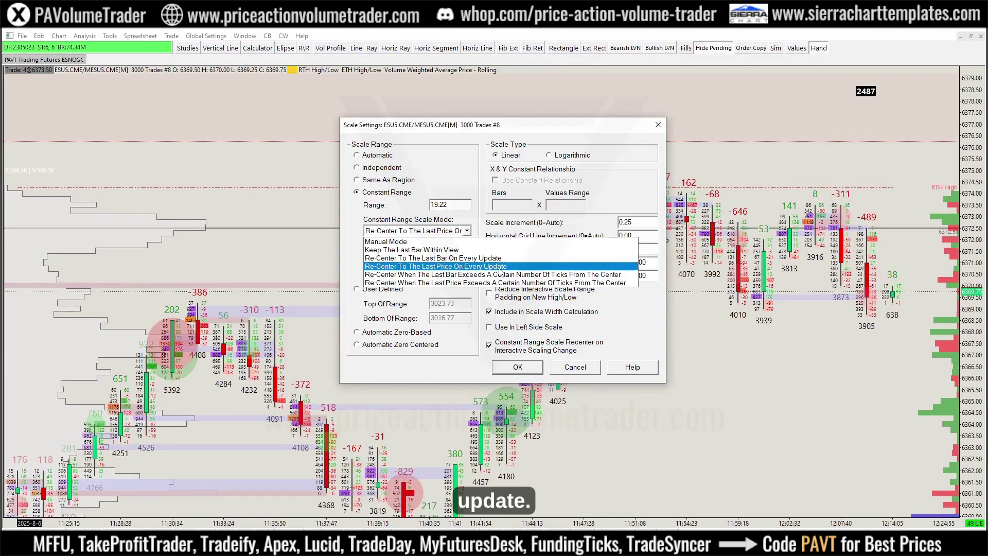
click(416, 244)
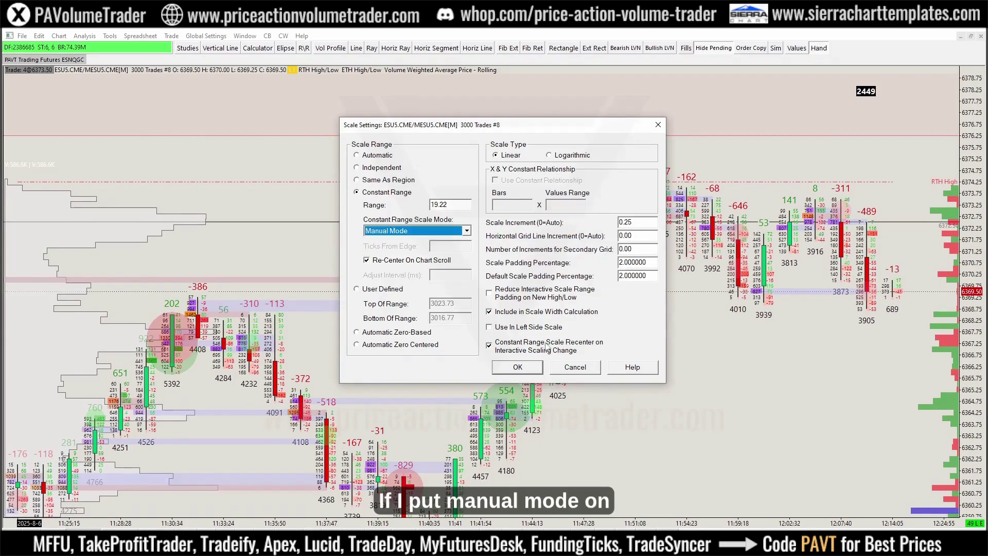
click(532, 369)
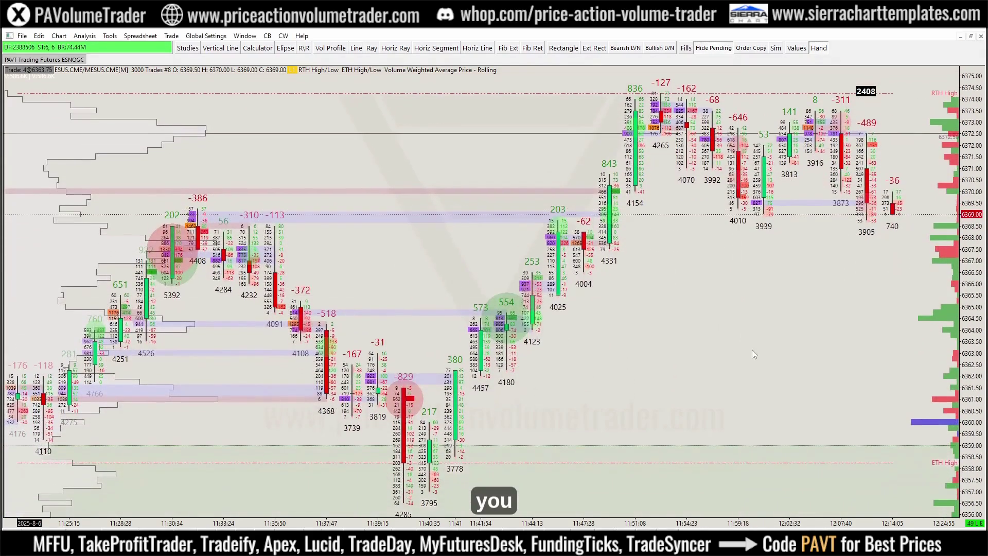
drag(875, 166, 879, 356)
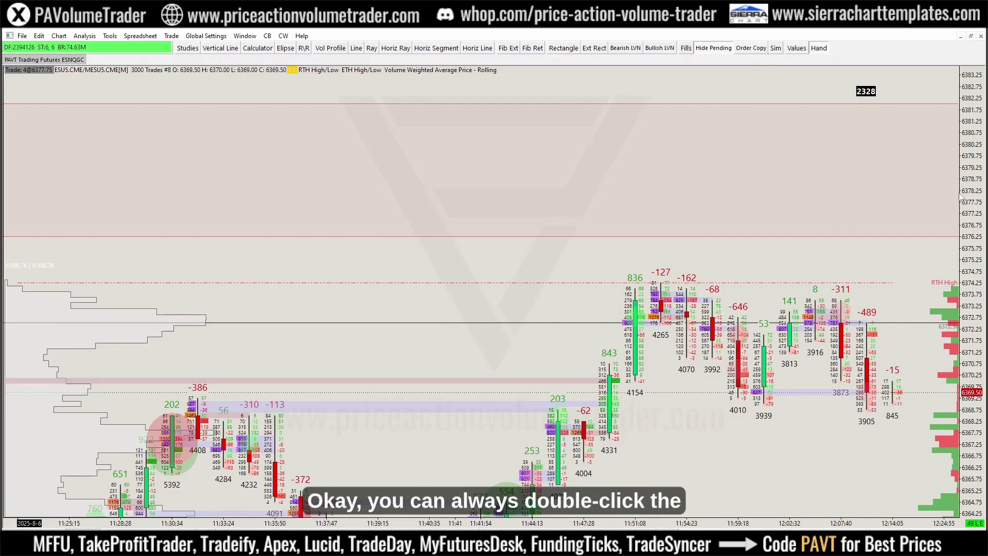
double_click(974, 232)
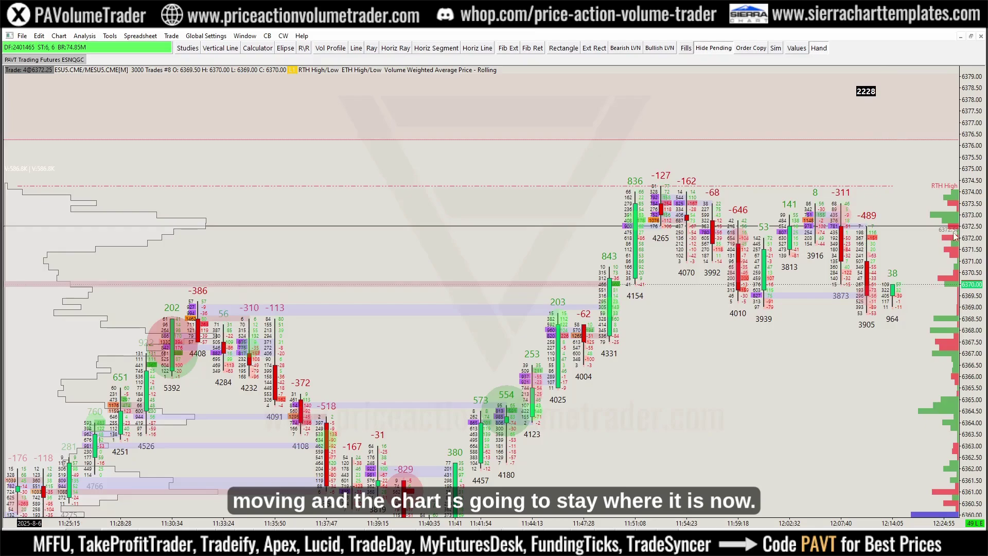
Set the footprint chart's Constant Range Scale Mode to Re-Center To The Last Price On Every Update and apply it
right_click(973, 194)
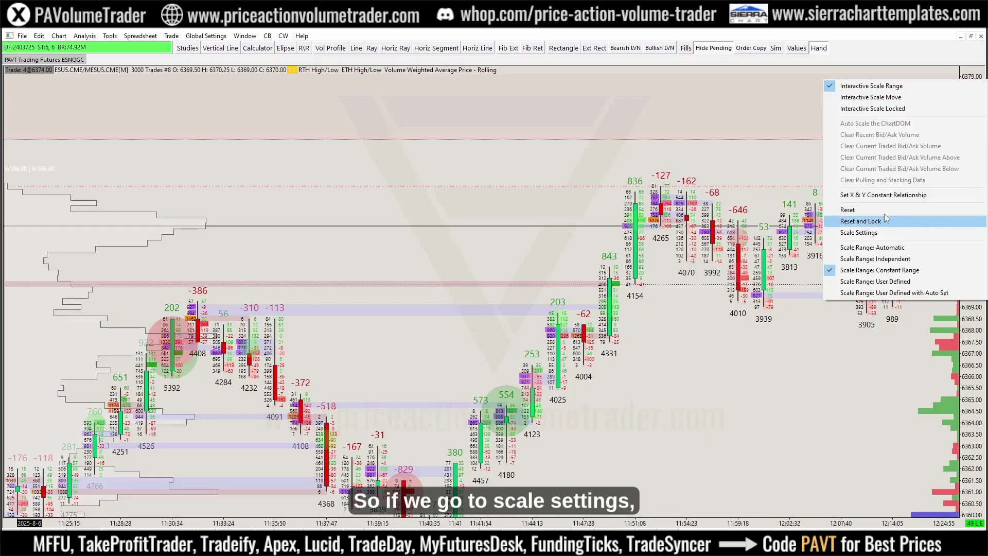
click(875, 234)
drag(72, 54, 354, 121)
click(415, 223)
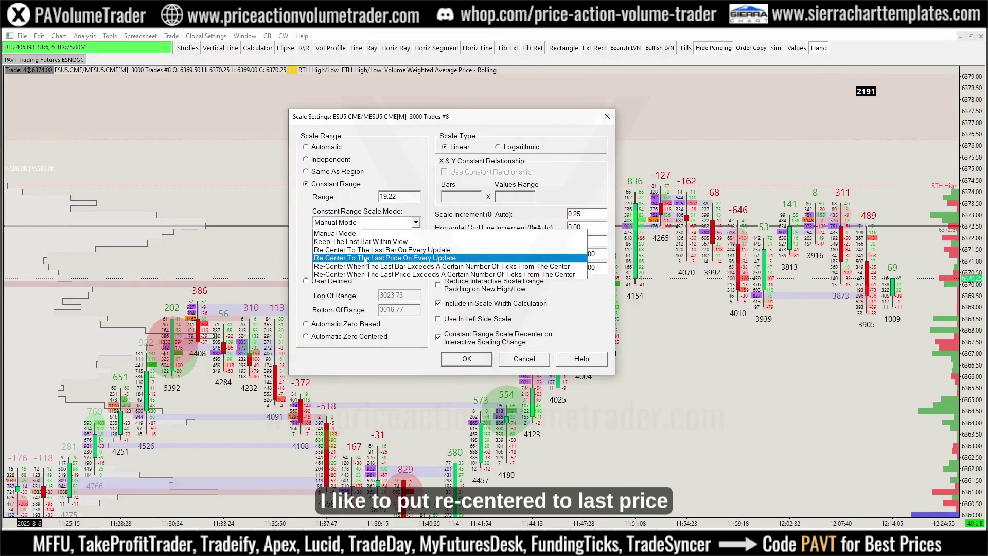
click(457, 258)
click(468, 360)
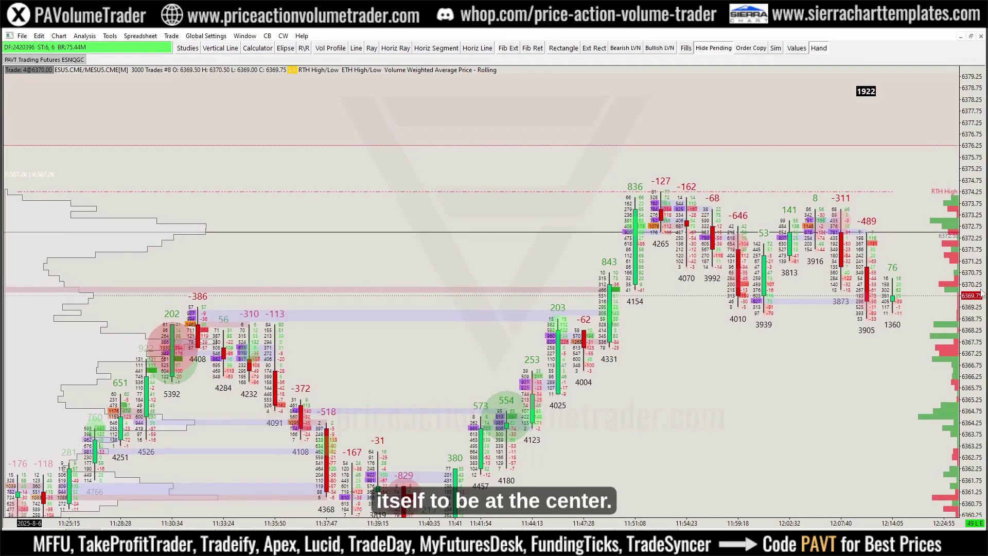
Move the footprint chart downward to test the re-centering mode, then reset the price scale to center the last price
drag(776, 175, 779, 290)
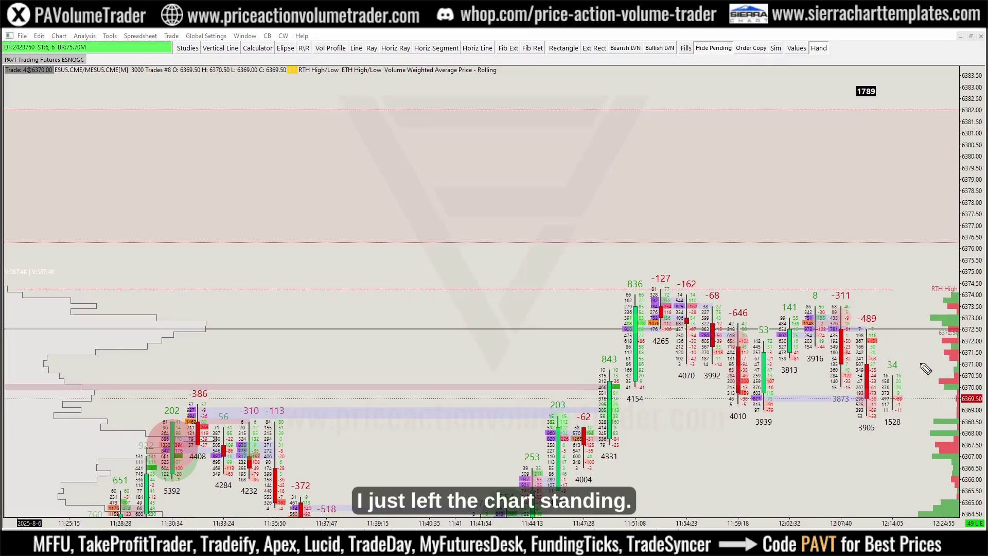
mouse_move(872, 397)
mouse_down()
mouse_move(945, 386)
mouse_move(854, 404)
mouse_move(901, 391)
mouse_up()
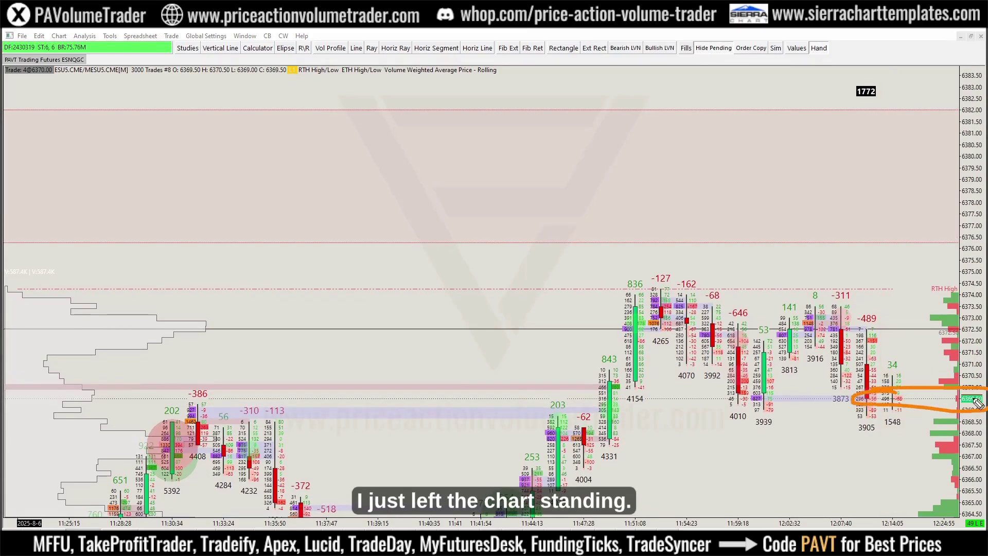
key(Escape)
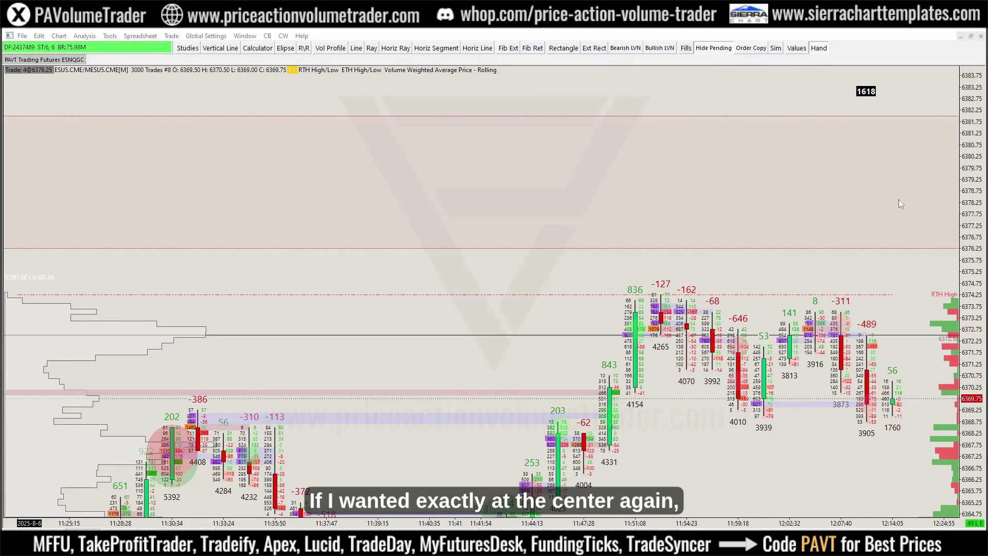
double_click(972, 218)
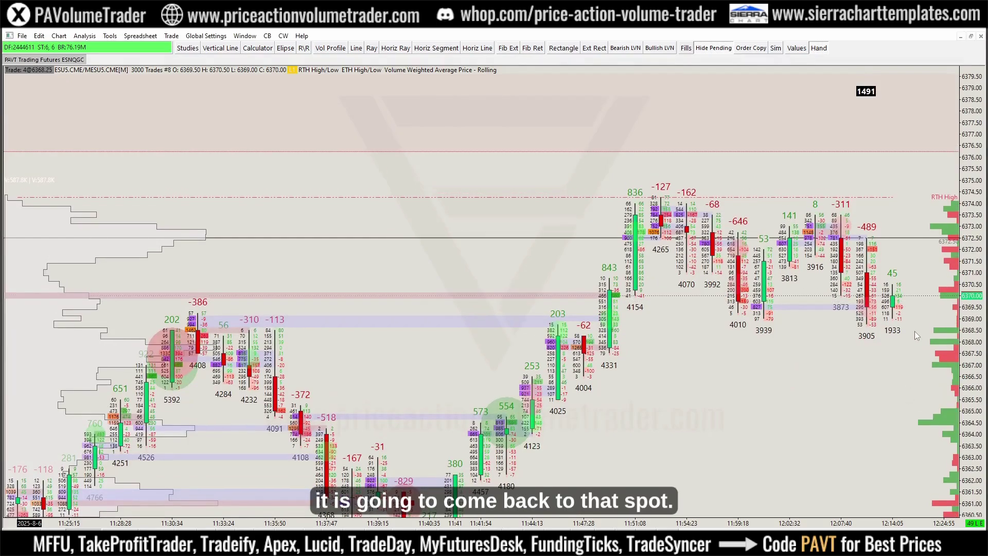
Set the footprint chart's Constant Range Scale Mode to Re-Center When The Last Price Exceeds A Certain Number Of Ticks From The Center, with 4 ticks
right_click(972, 126)
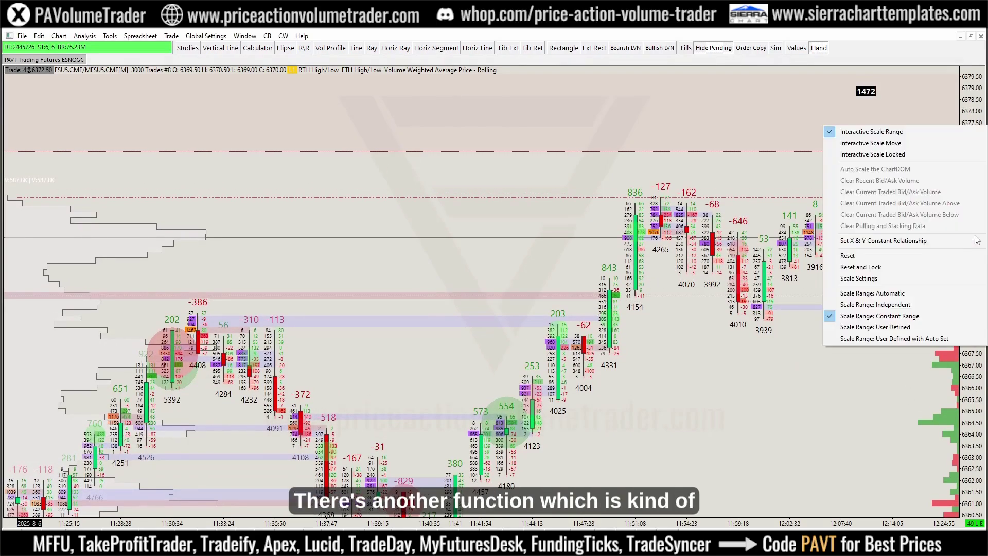
click(878, 279)
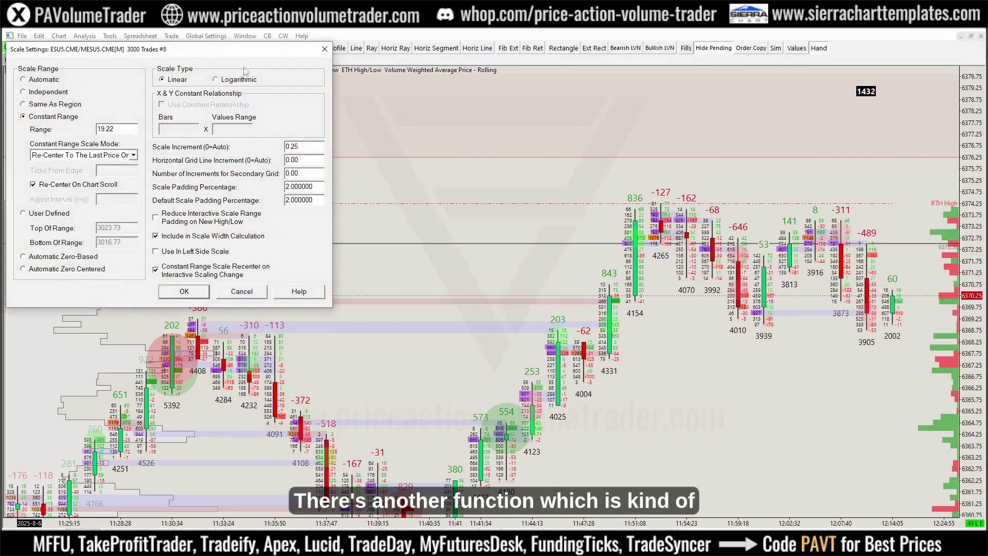
drag(138, 55, 427, 120)
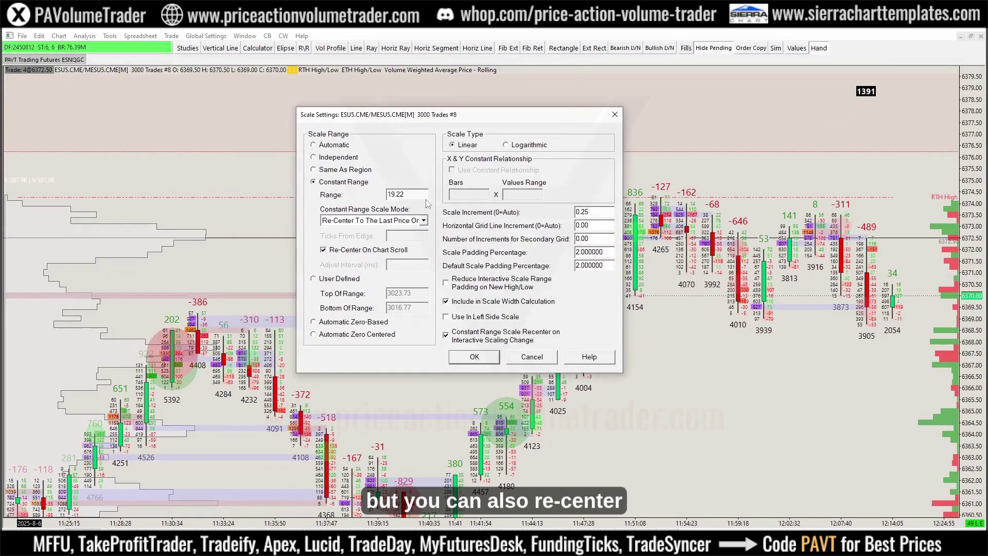
click(424, 221)
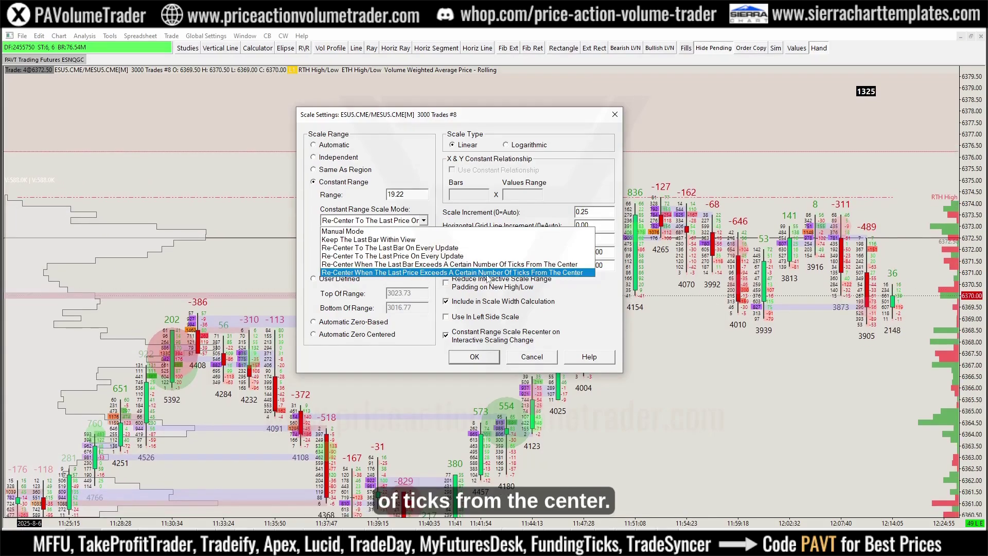
click(447, 273)
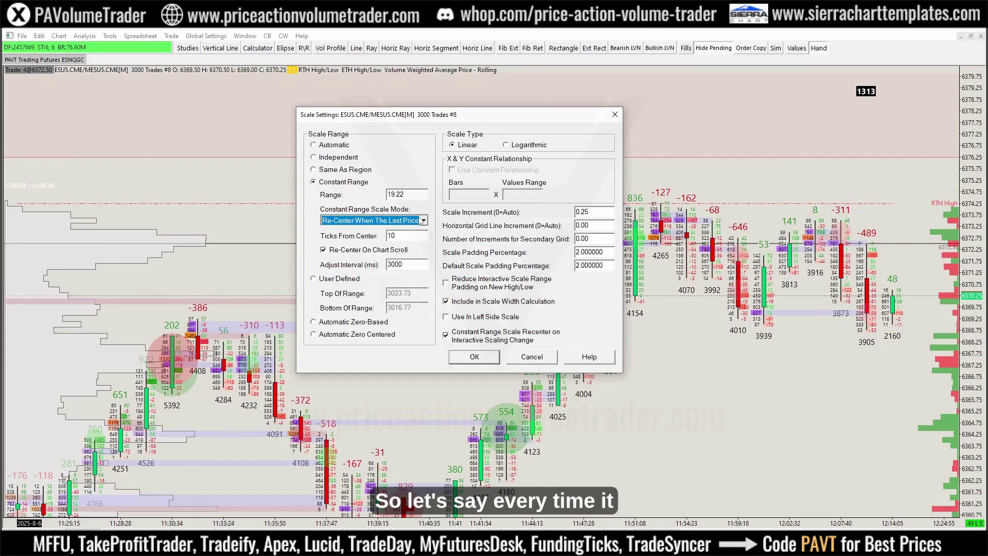
double_click(391, 235)
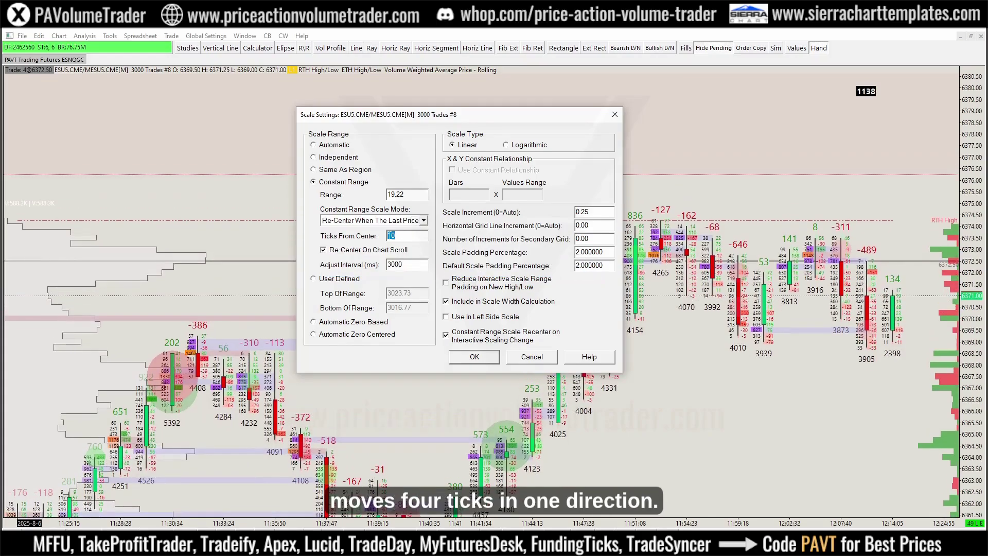
text(4)
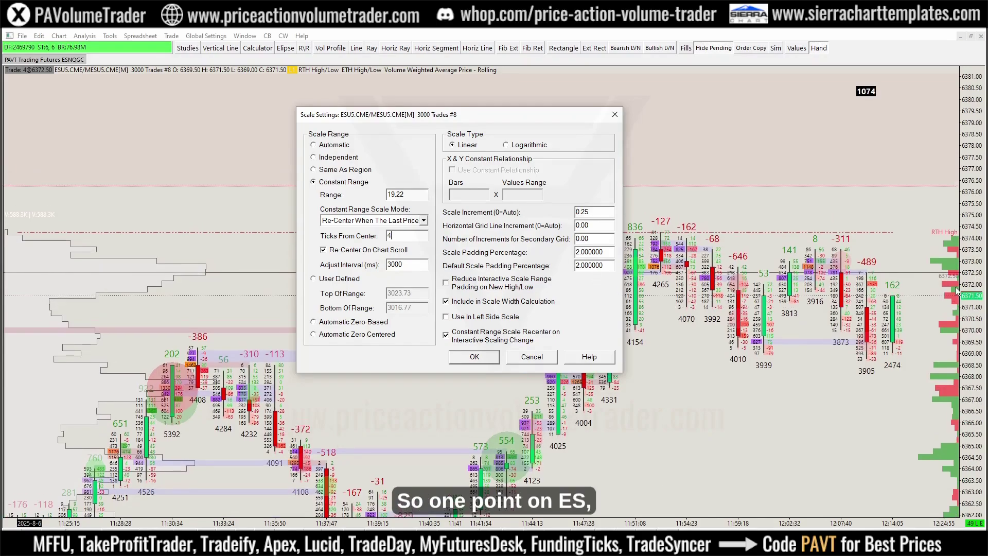
click(474, 357)
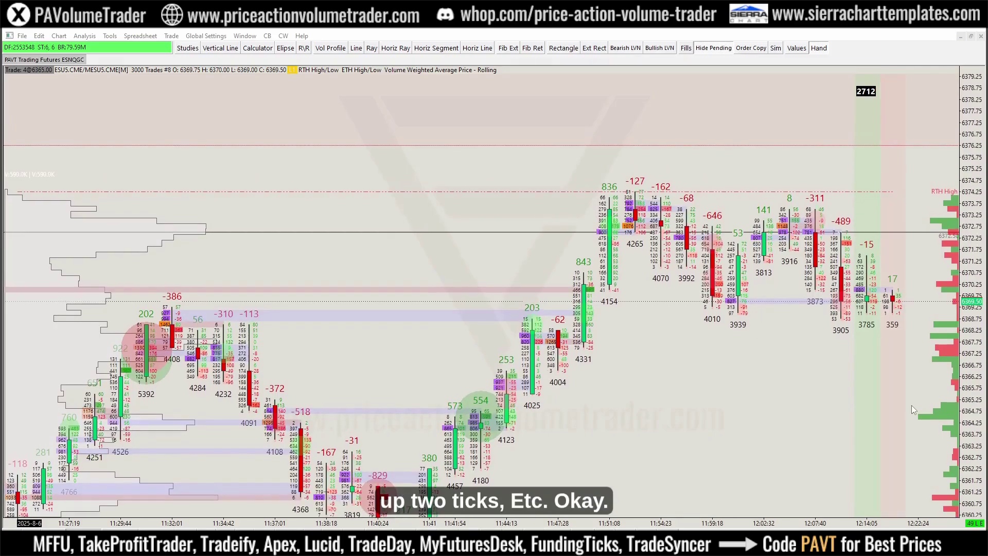
Return the footprint chart's Constant Range Scale Mode to Re-Center To The Last Price On Every Update and apply it
right_click(972, 296)
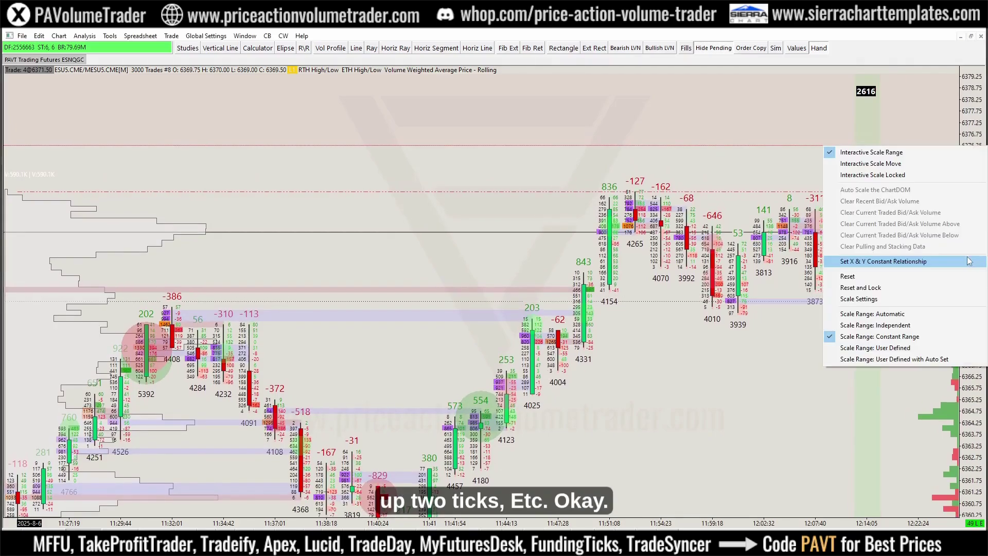
click(872, 300)
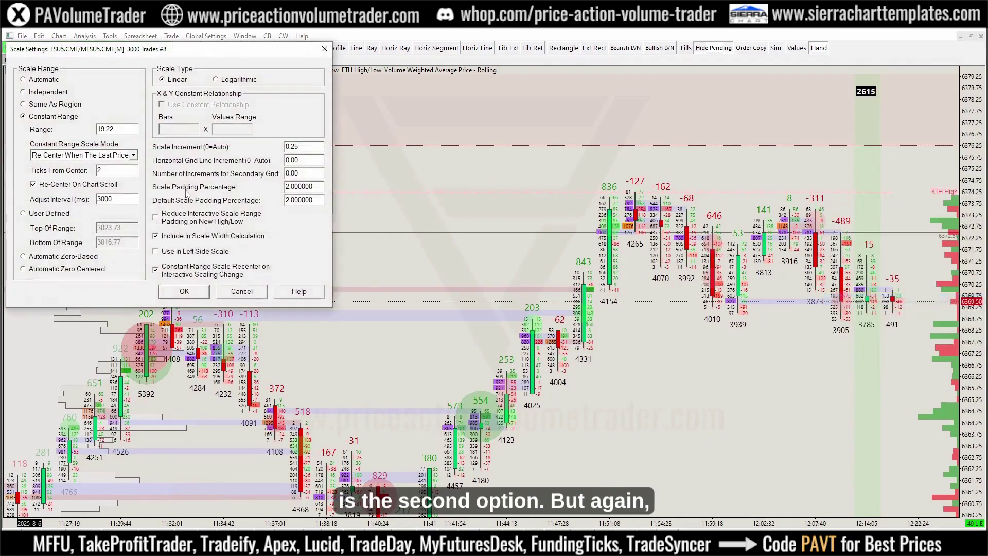
click(133, 155)
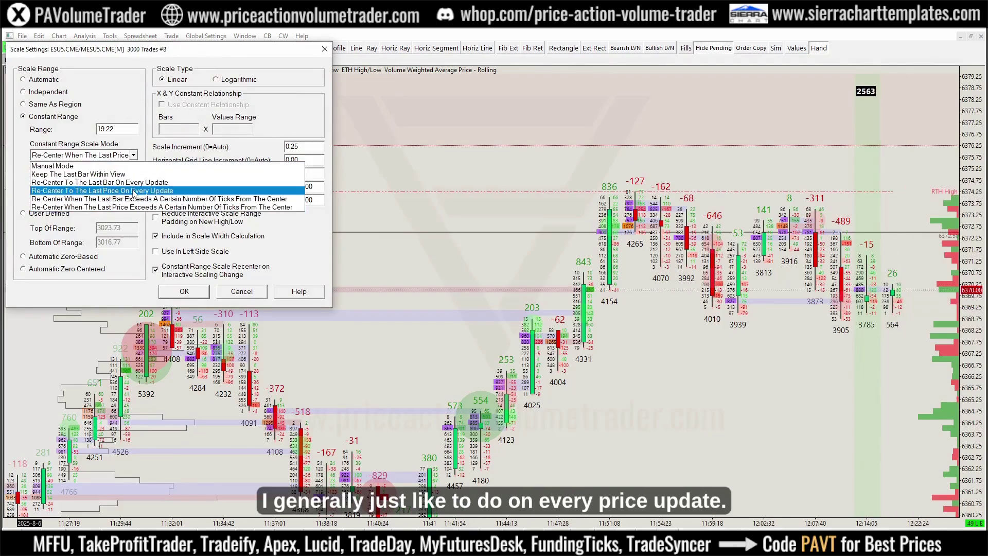
click(133, 192)
click(177, 293)
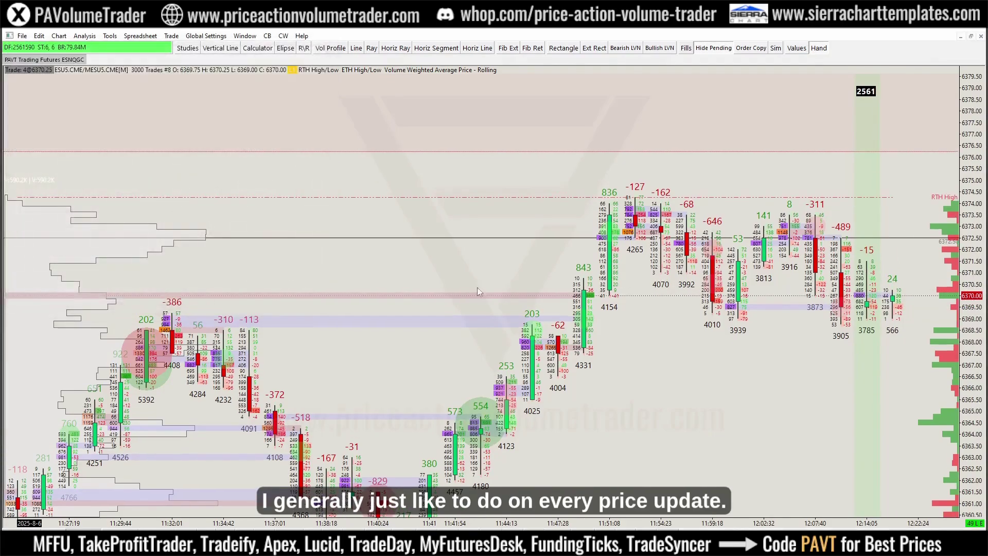
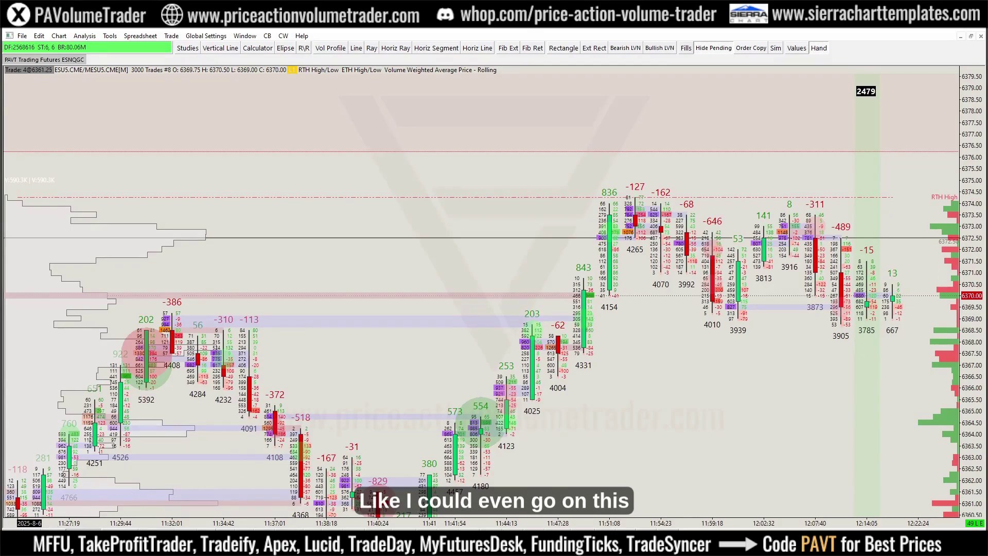
Switch to the candlestick chart and apply Re-Center To The Last Price On Every Update as its Constant Range Scale Mode
key(ctrl+Tab)
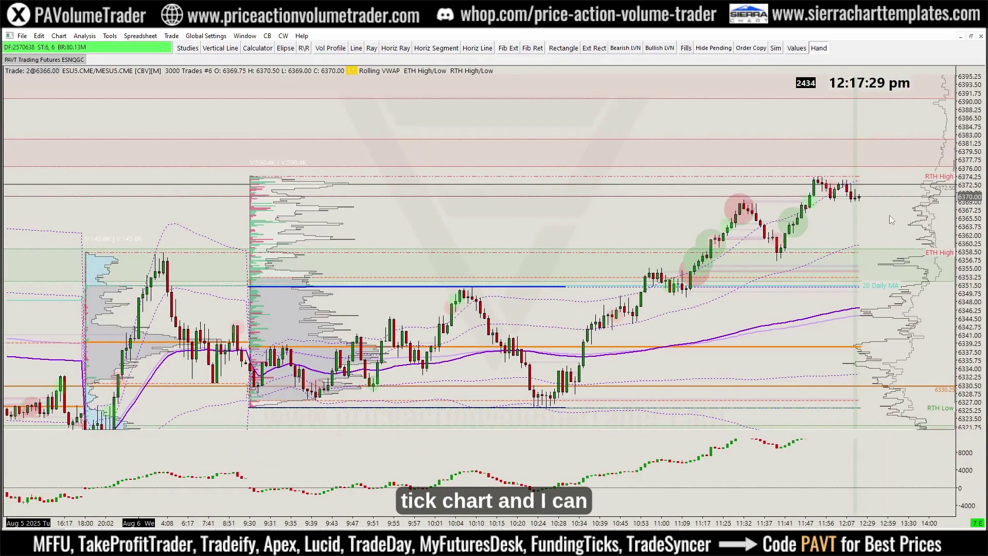
drag(887, 218, 885, 227)
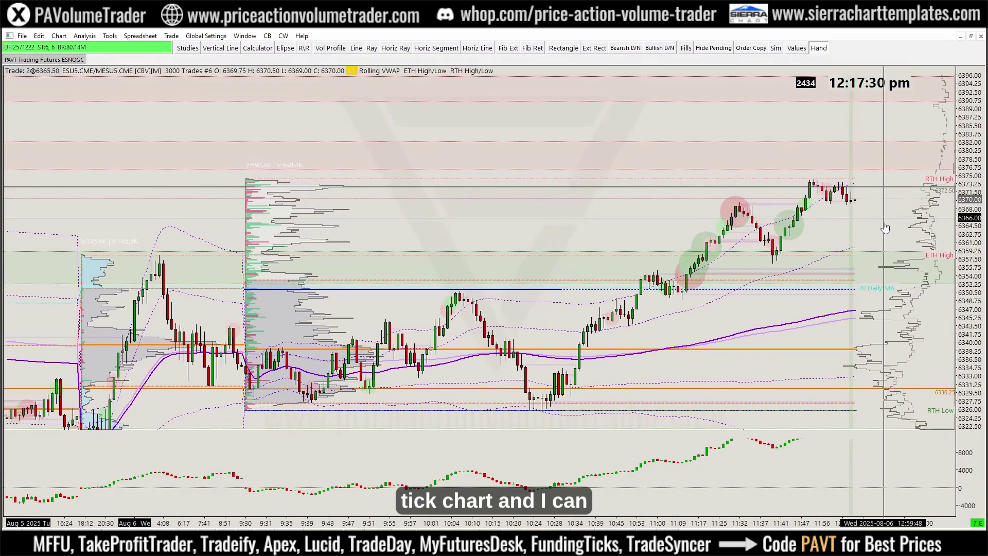
right_click(965, 242)
click(861, 280)
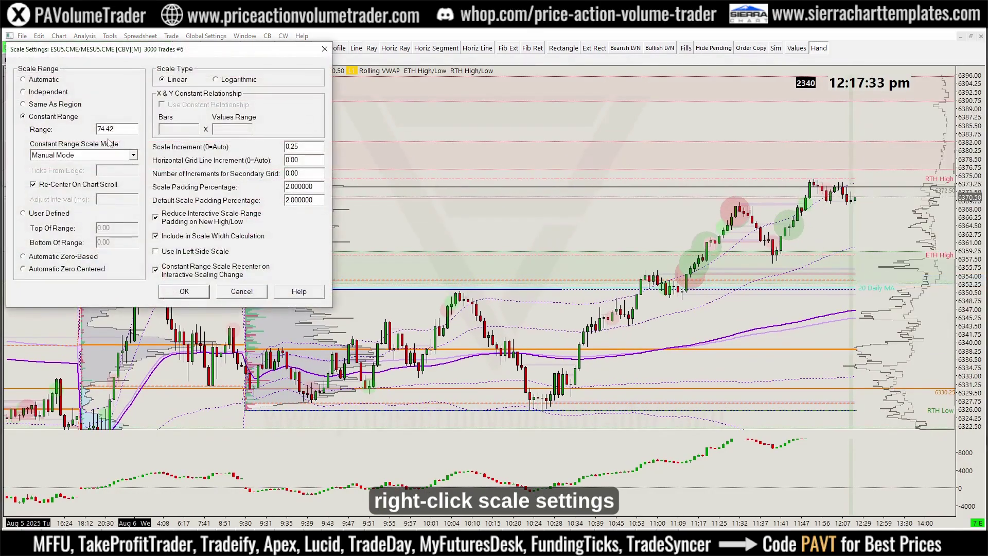
click(123, 155)
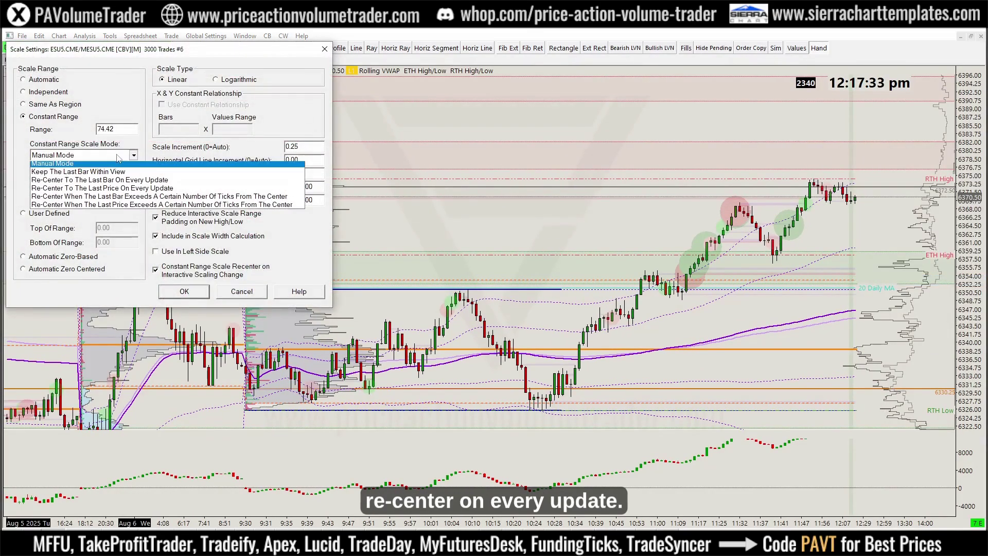
click(161, 192)
click(190, 291)
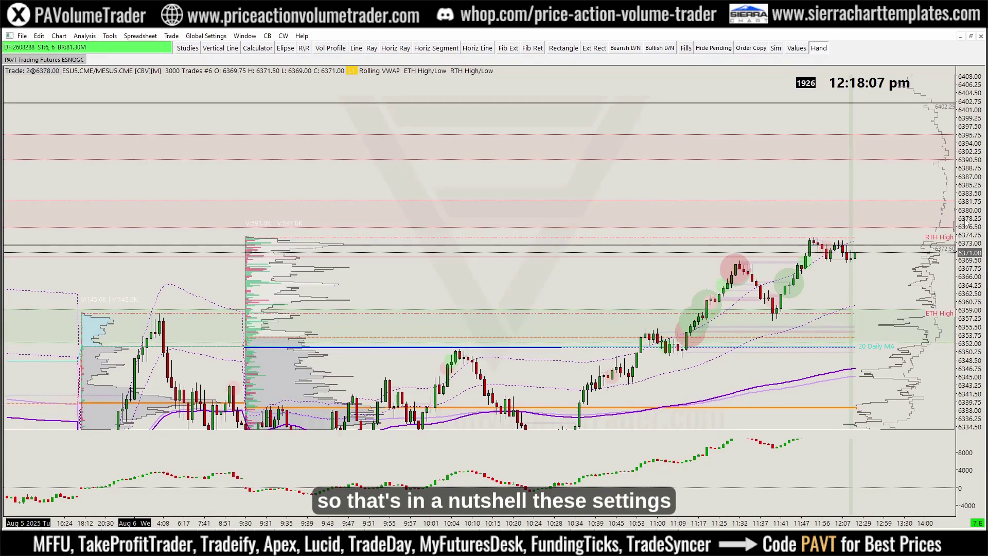
Set the candlestick chart's Constant Range Scale Mode to Manual Mode, apply it, and move the chart upward to show more of the lower prices
right_click(967, 329)
click(858, 260)
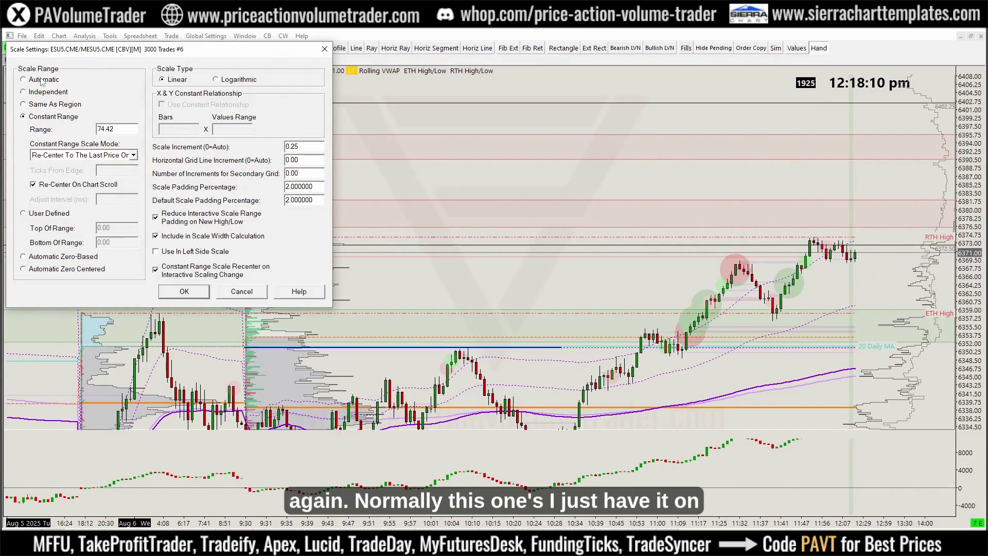
click(93, 156)
click(99, 189)
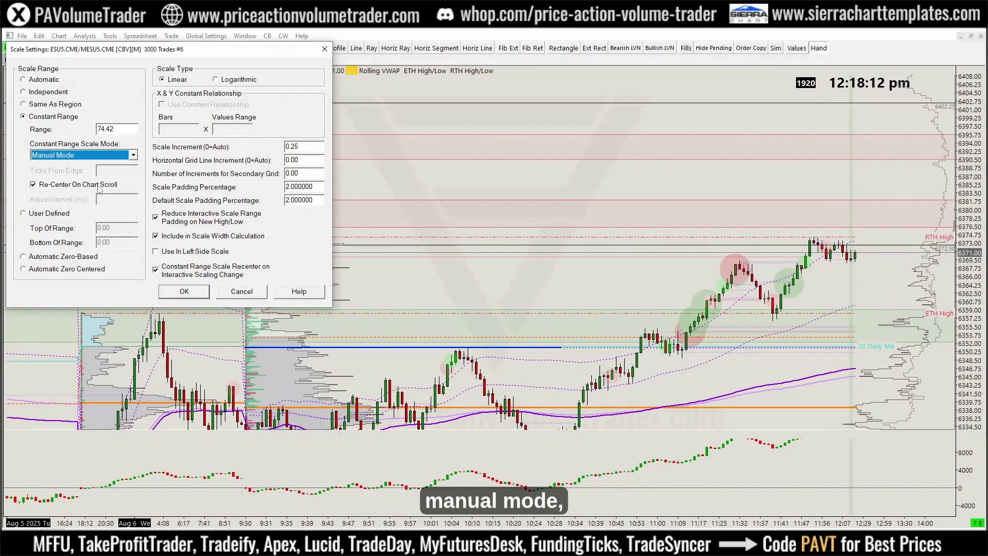
click(184, 291)
drag(641, 285, 644, 228)
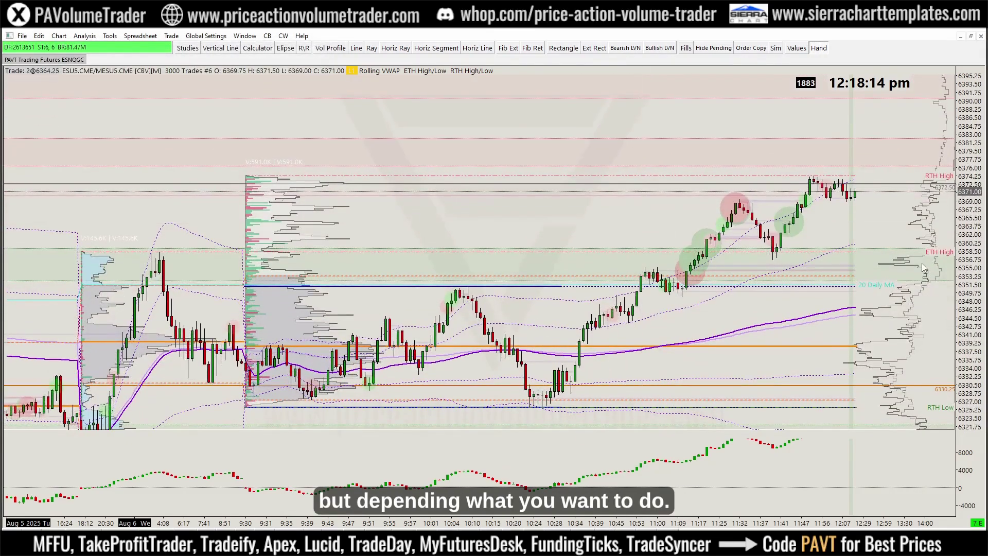